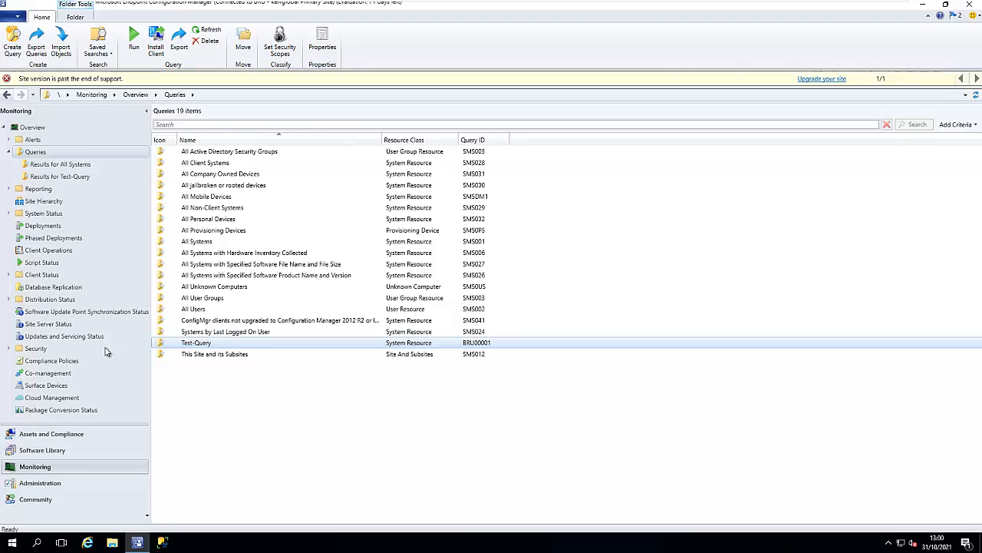
# Find SQL Server Management Studio among the installed apps and launch it
pyautogui.click(11, 543)
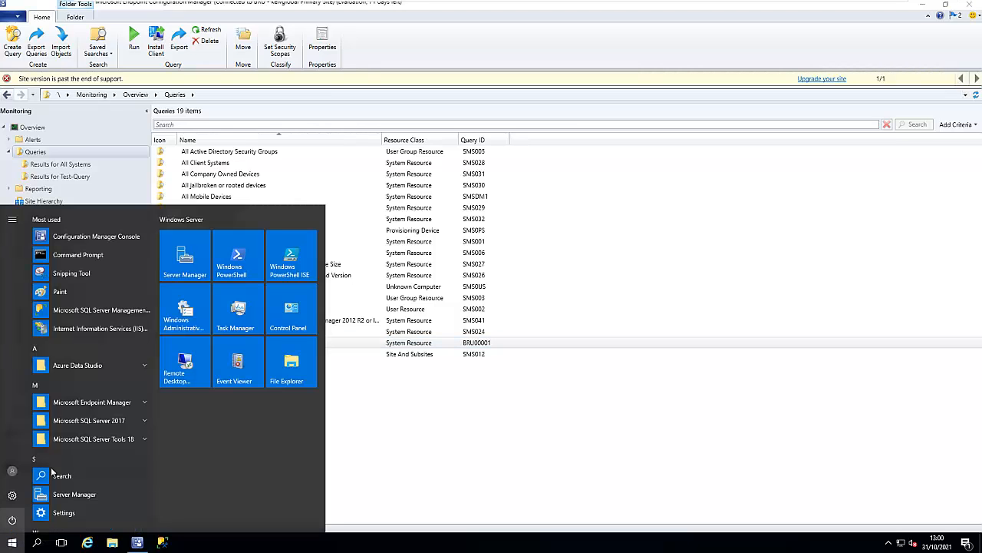
pyautogui.click(36, 541)
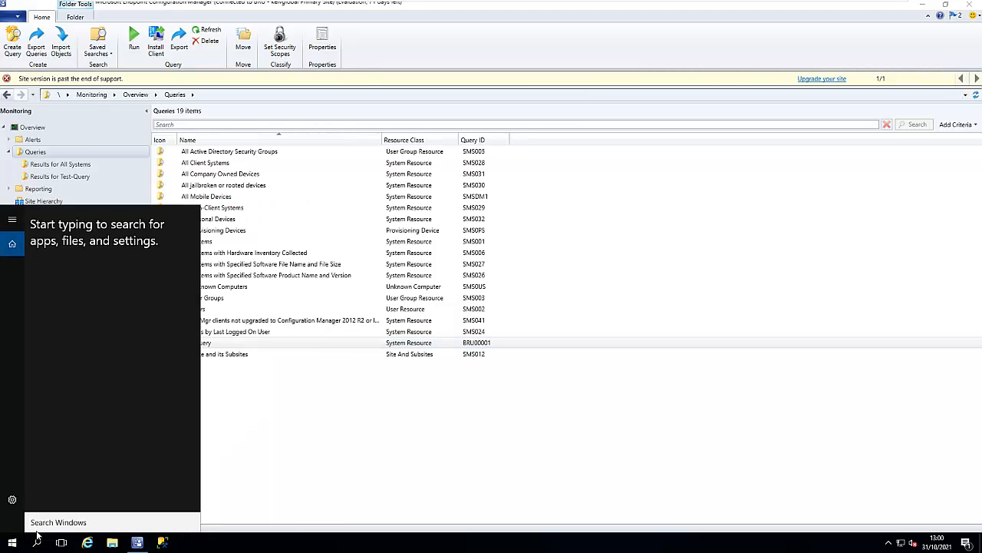
pyautogui.write('studio')
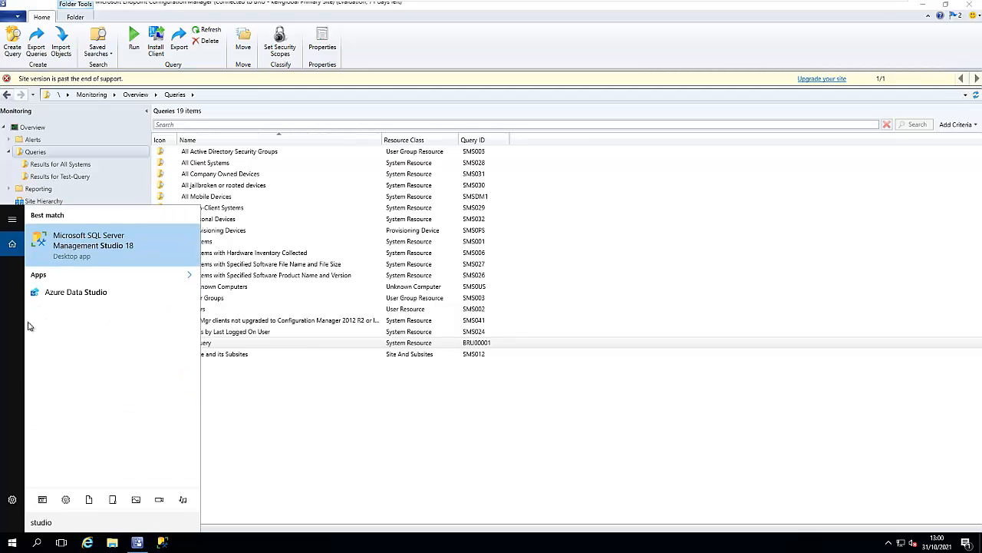
pyautogui.rightClick(130, 253)
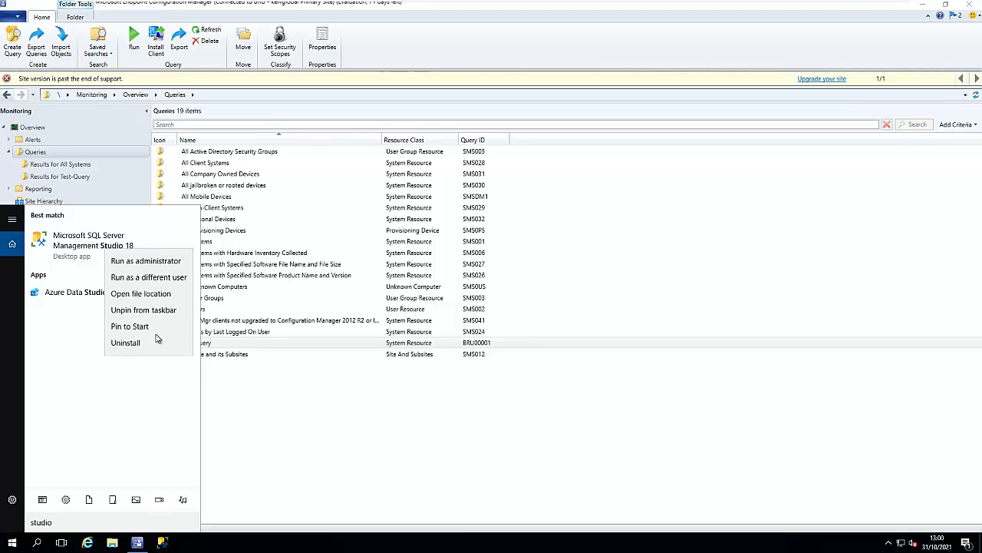
pyautogui.click(182, 541)
pyautogui.click(163, 542)
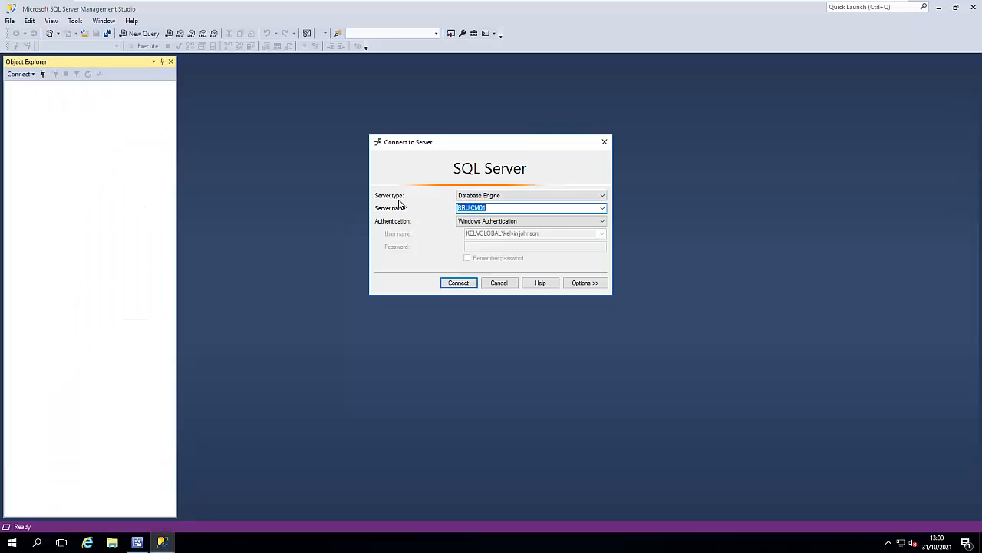
# Connect to the BRU-CM01 server as Database Engine with Windows Authentication
pyautogui.click(482, 196)
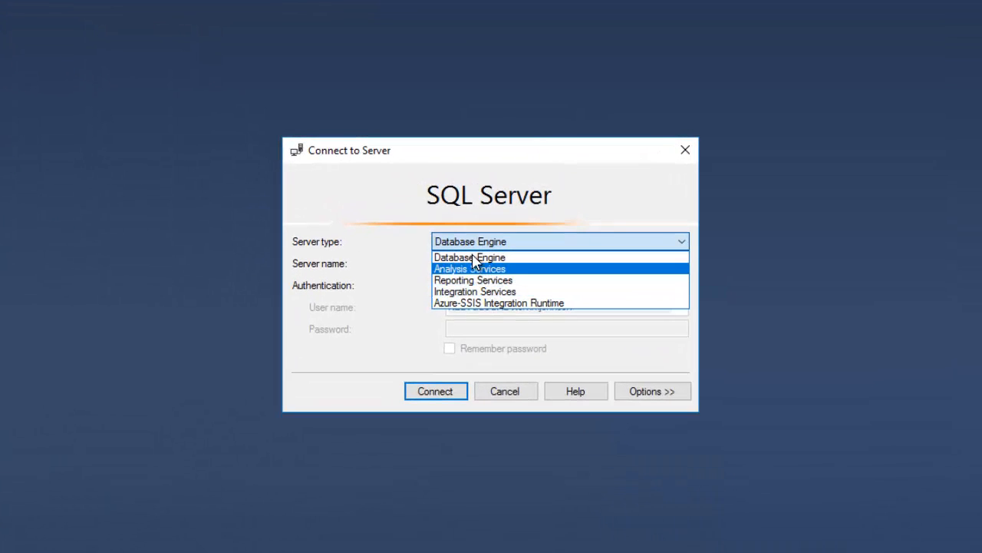
pyautogui.click(435, 212)
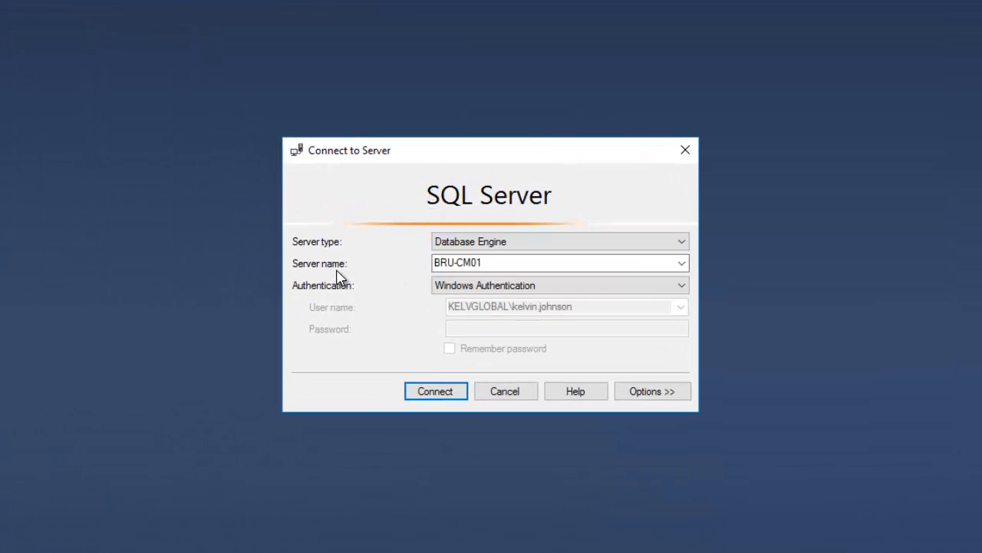
pyautogui.click(487, 262)
pyautogui.moveTo(486, 262); pyautogui.dragTo(428, 269)
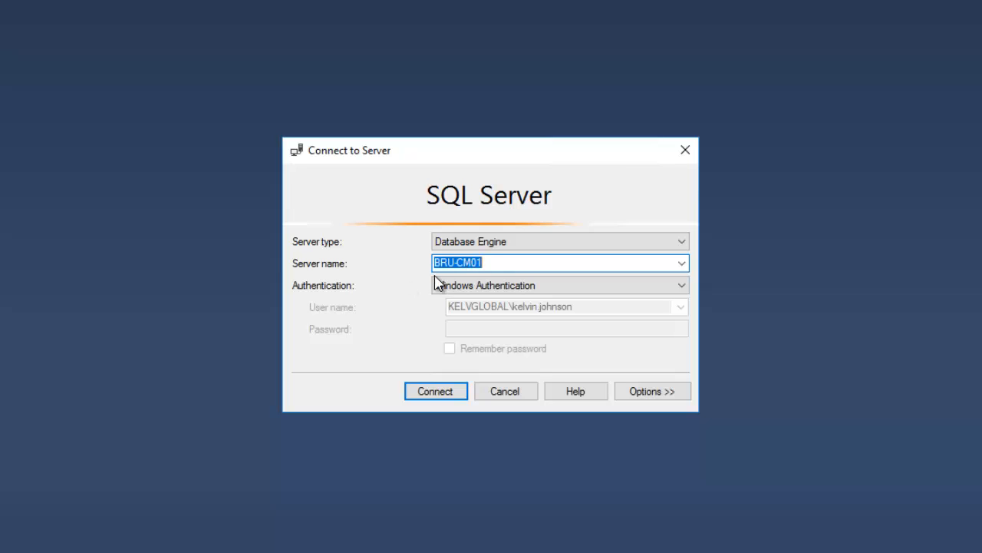
pyautogui.click(482, 291)
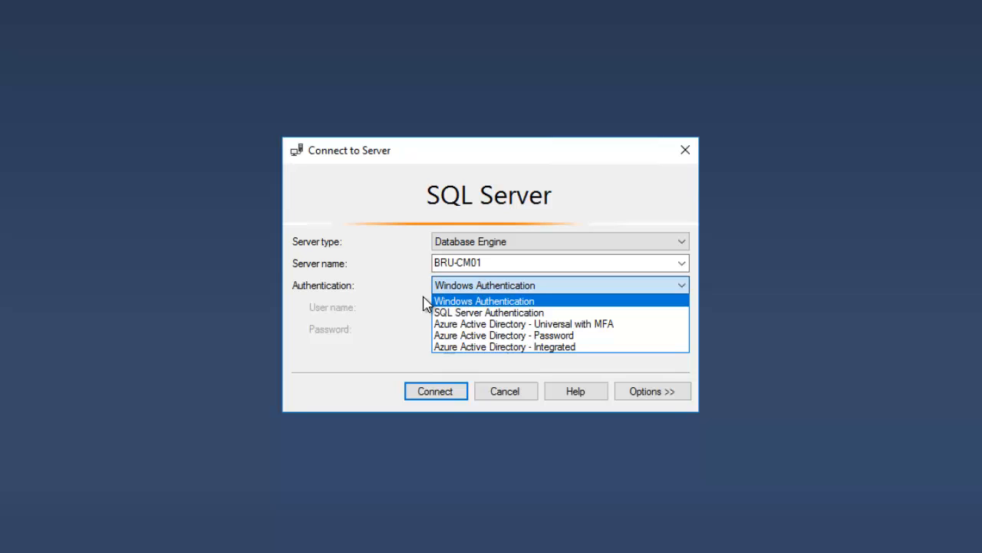
pyautogui.click(381, 280)
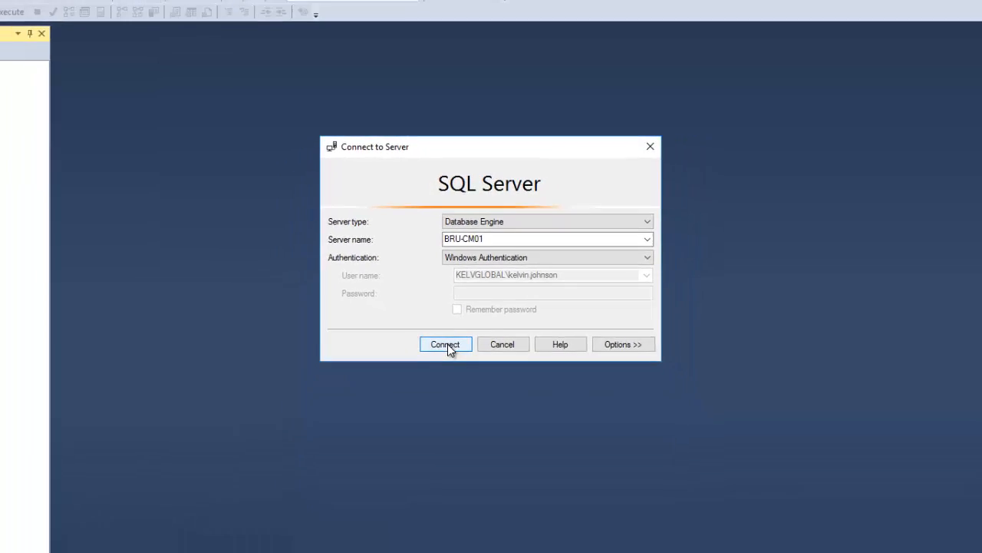
pyautogui.click(446, 344)
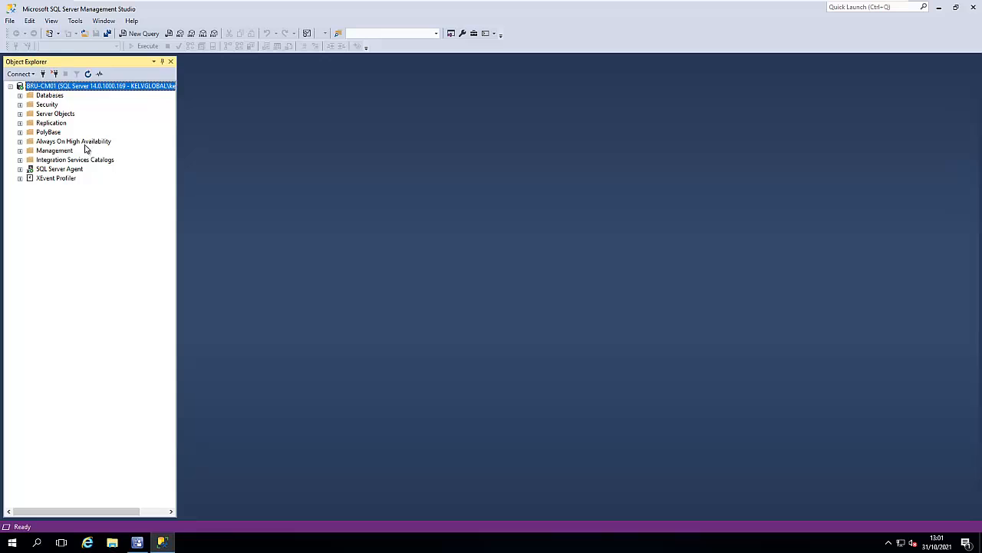
# Expand the CM_BRU database and its Views folder to list the available views
pyautogui.click(20, 95)
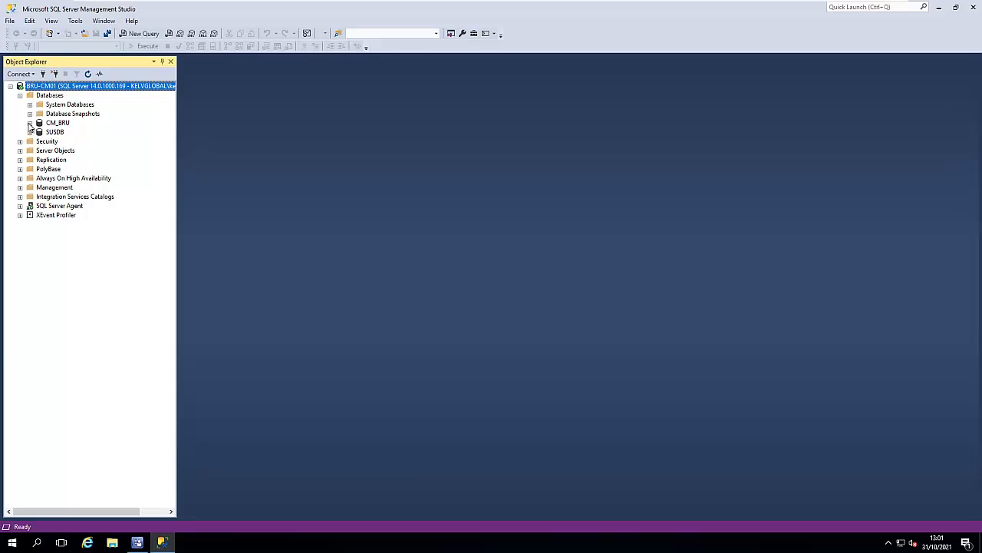
pyautogui.click(29, 123)
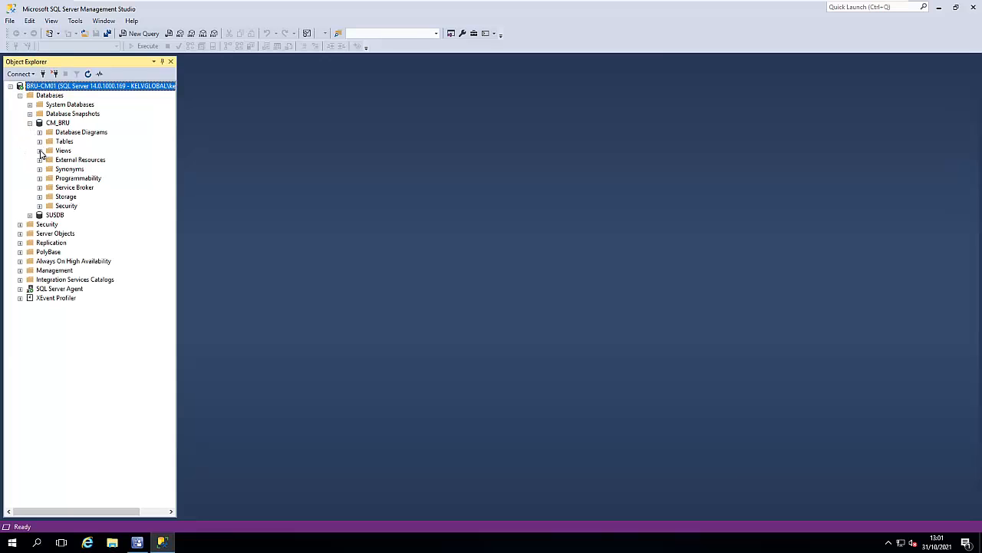
pyautogui.click(39, 151)
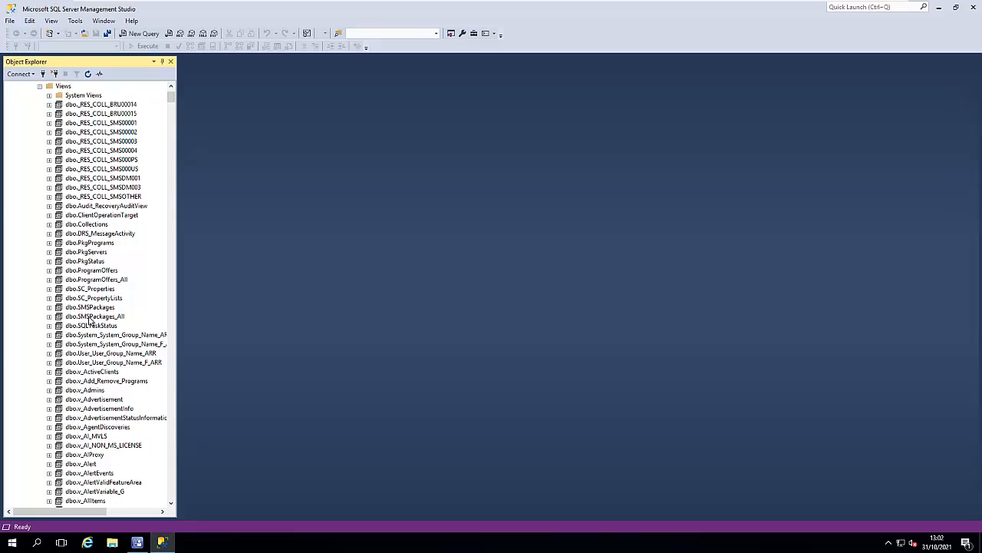
pyautogui.moveTo(171, 102)
pyautogui.mouseDown()
pyautogui.moveTo(175, 417)
pyautogui.moveTo(171, 97)
pyautogui.mouseUp()
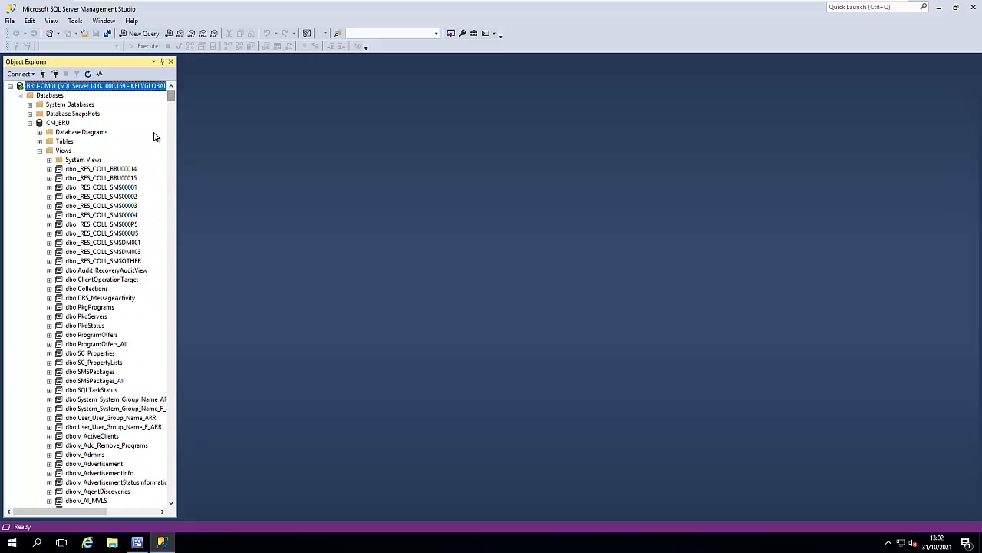
# Select the top 1000 rows of the dbo._RES_COLL_SMS00001 view
pyautogui.click(114, 189)
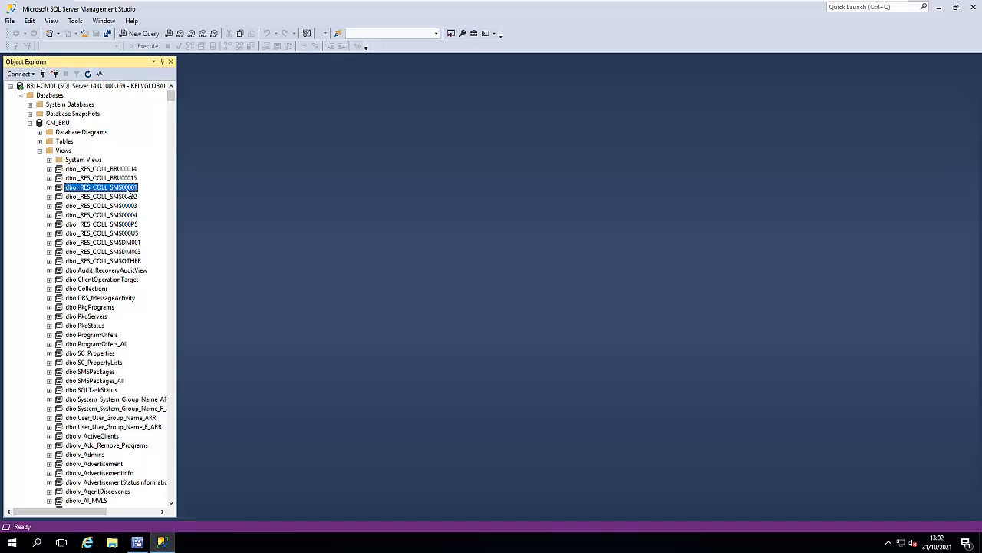
pyautogui.rightClick(129, 192)
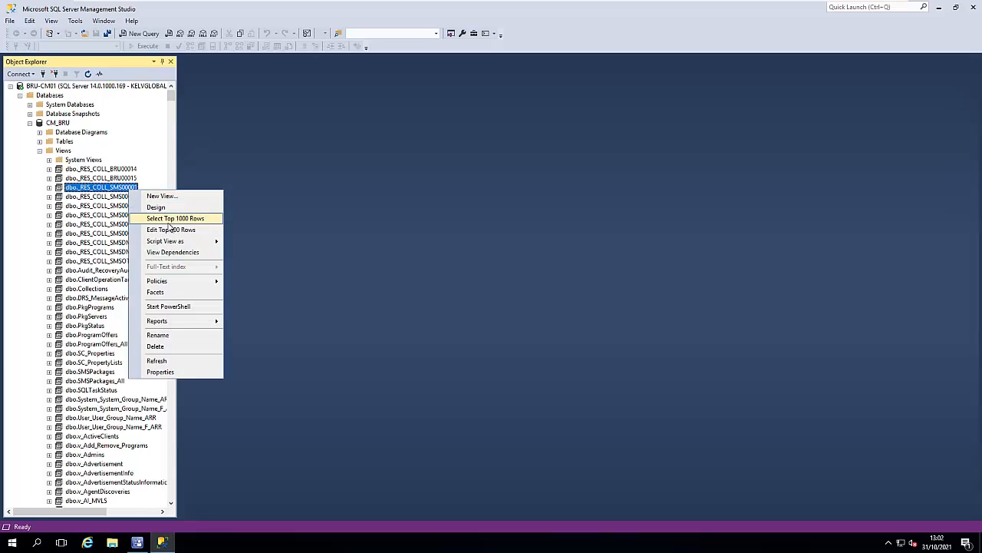
pyautogui.click(175, 220)
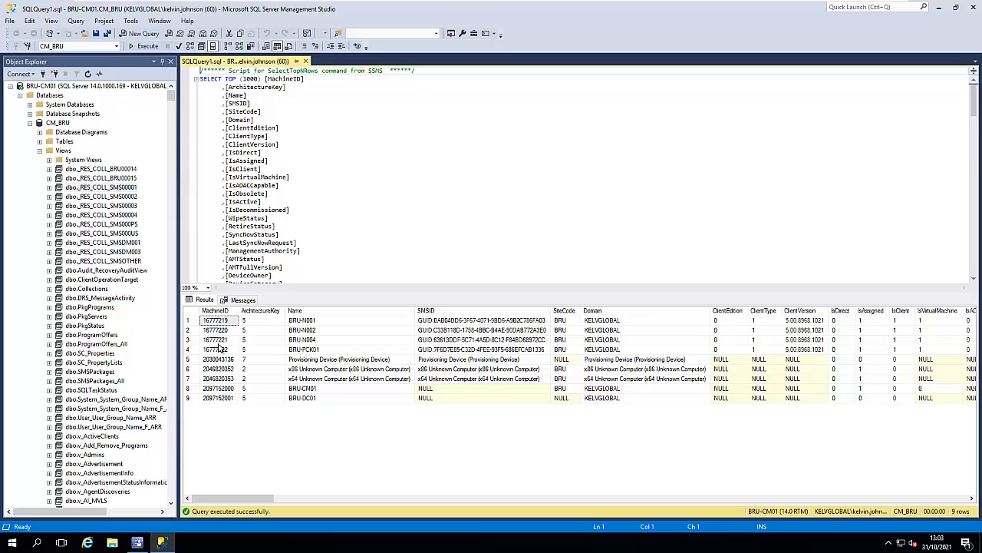
# Examine the device names and site codes in the query results, including the rows with an empty site code
pyautogui.click(302, 322)
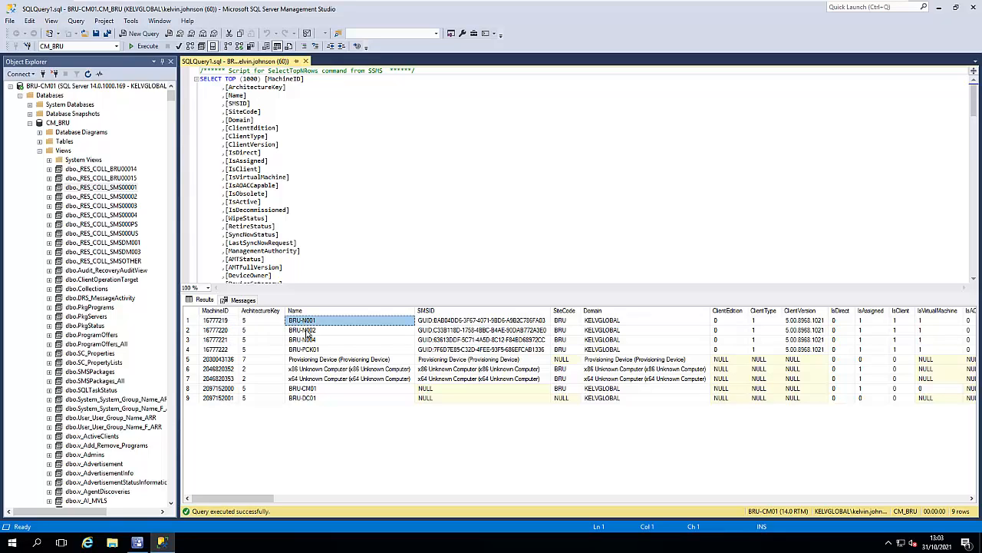
pyautogui.press('Down')
pyautogui.press('Down')
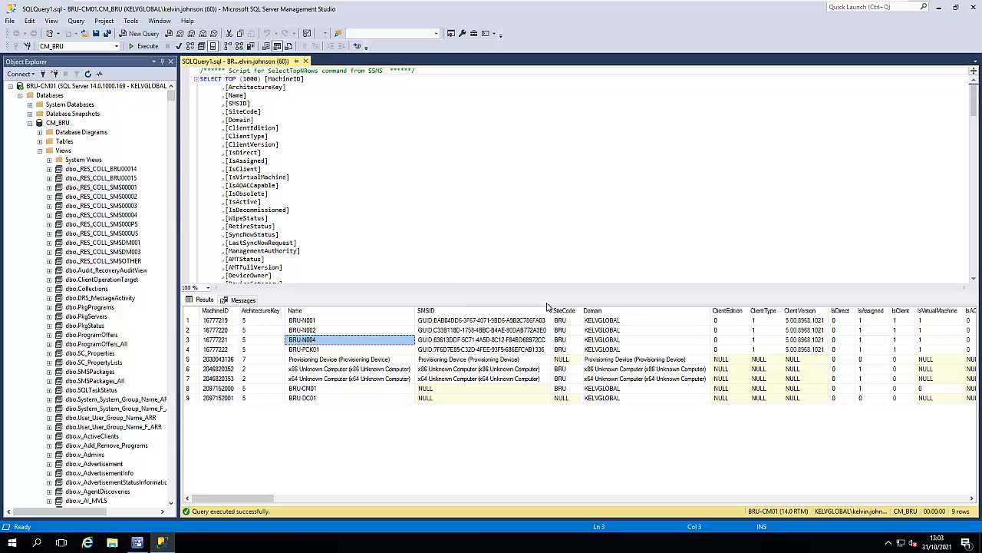
pyautogui.click(560, 361)
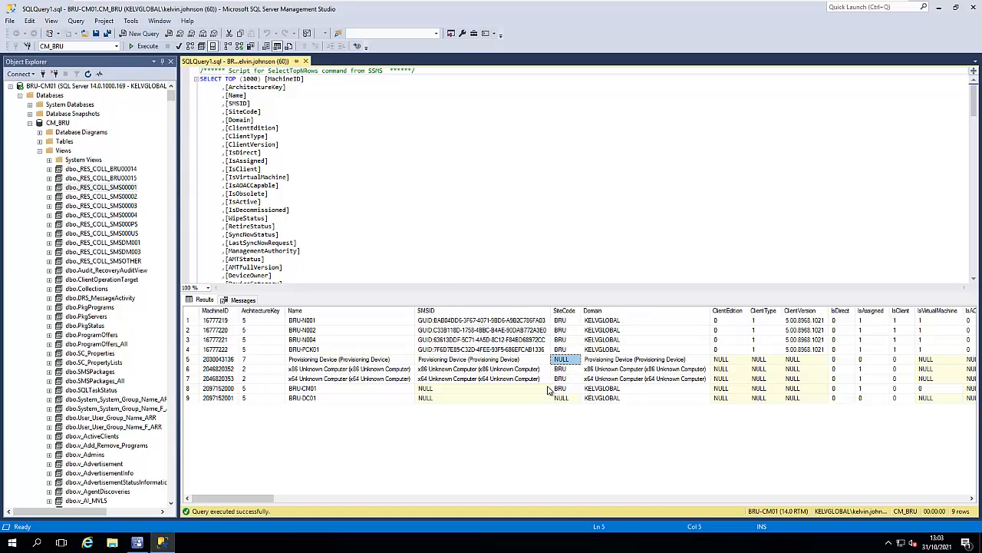
pyautogui.click(561, 398)
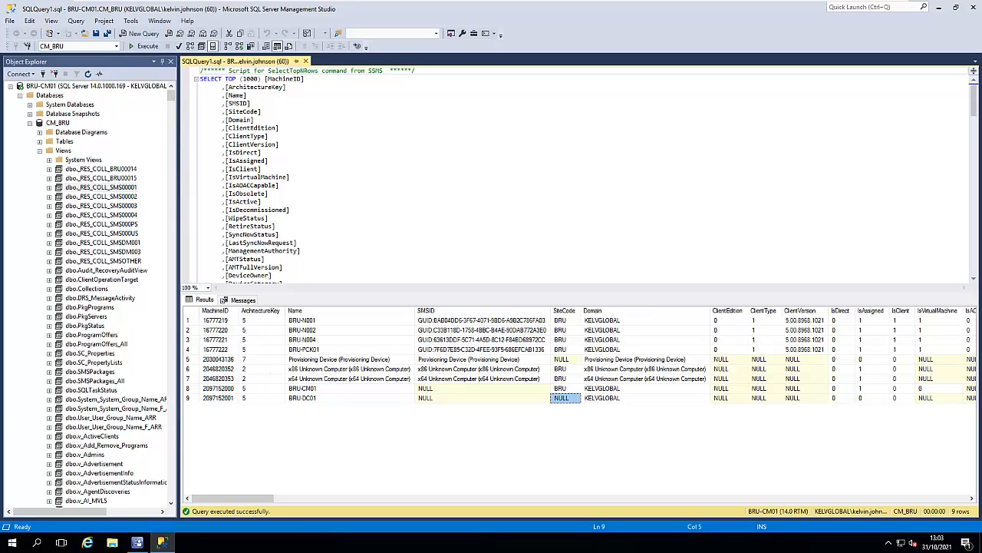
# Locate the dbo.v_GS_SoftwareFile view in CM_BRU and select its top 1000 rows
pyautogui.click(100, 186)
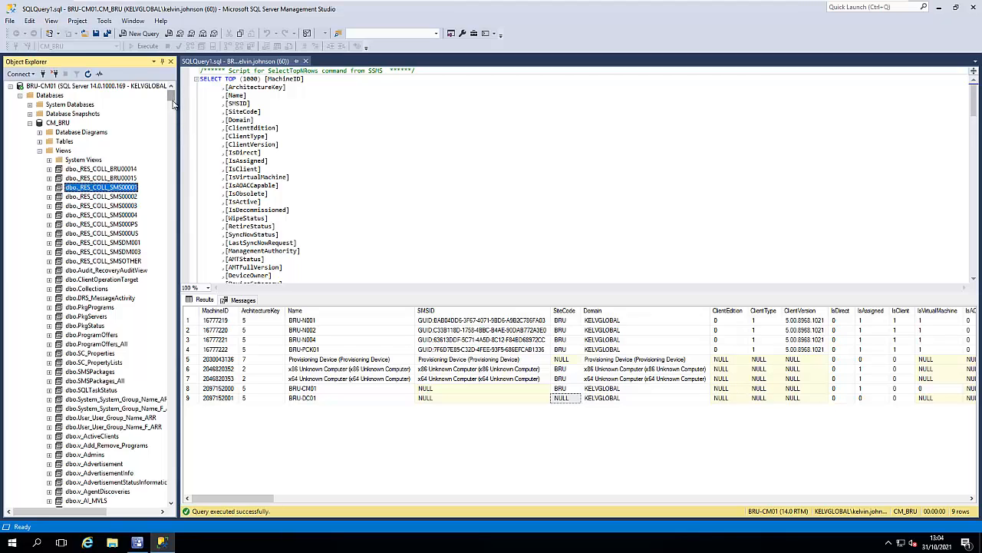
pyautogui.moveTo(172, 98); pyautogui.dragTo(175, 175)
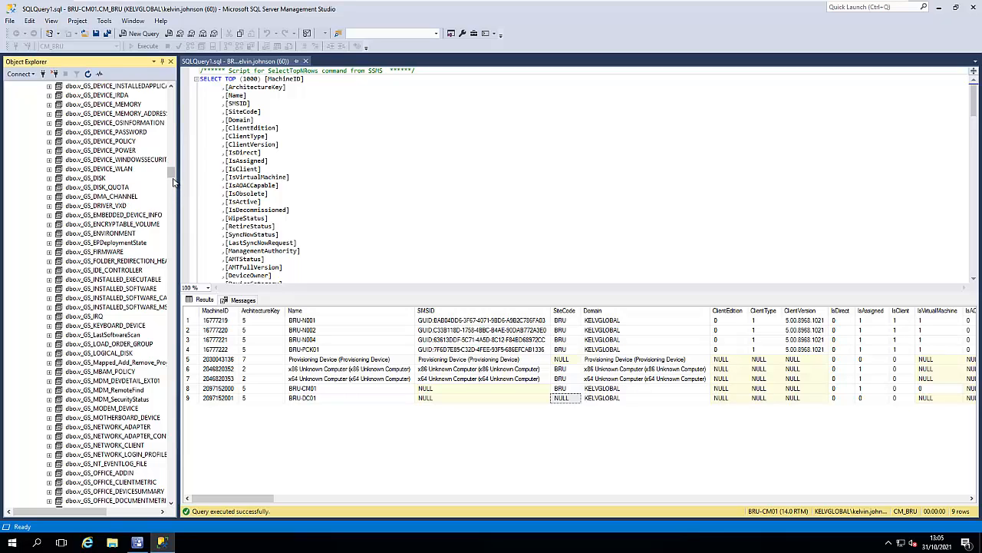
pyautogui.moveTo(172, 177); pyautogui.dragTo(172, 191)
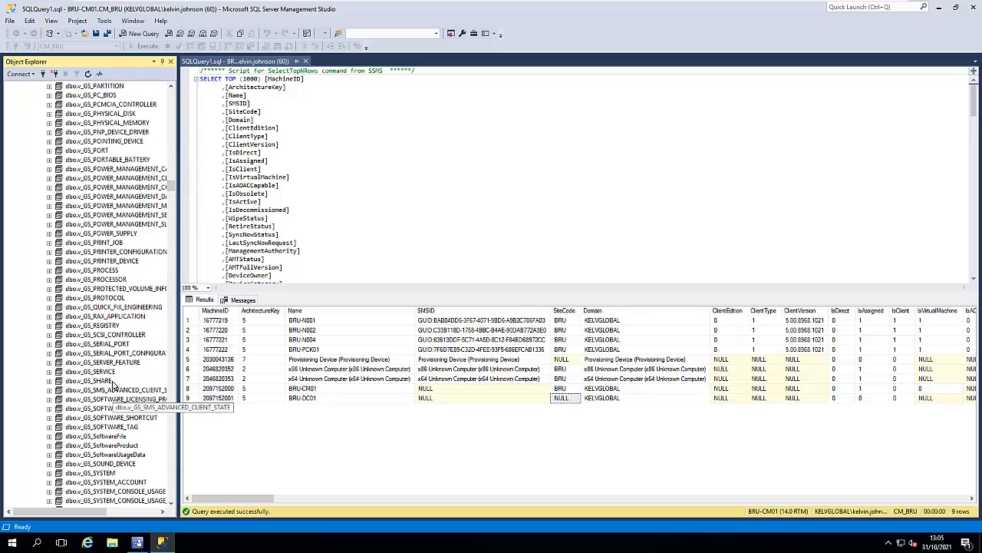
pyautogui.rightClick(107, 436)
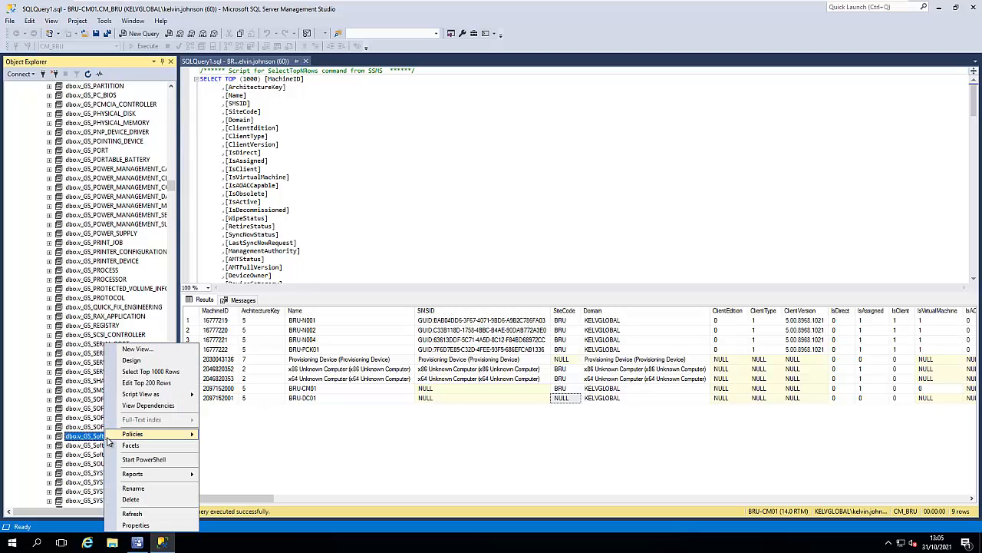
pyautogui.click(152, 371)
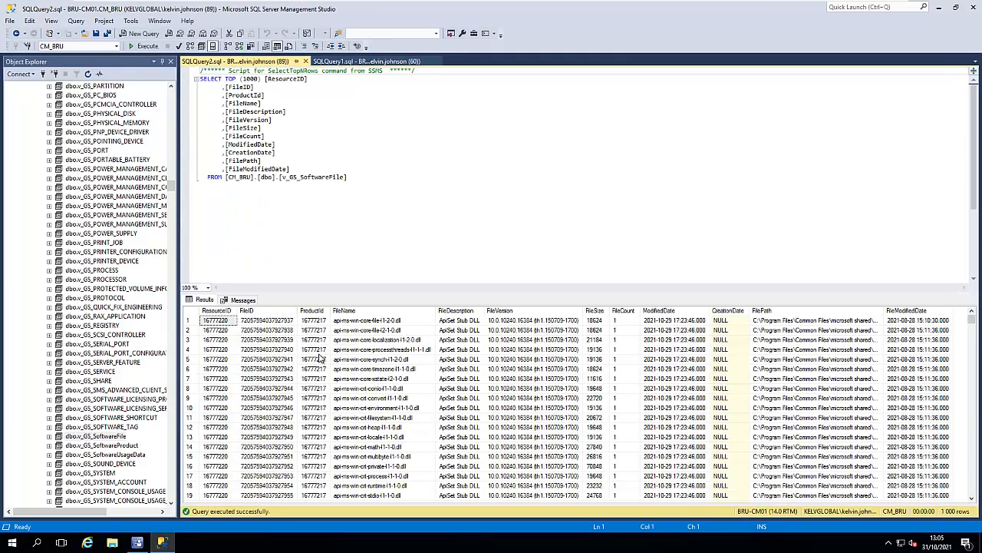
# Enlarge the results area and look through the file names, versions and paths of the software file inventory
pyautogui.click(344, 284)
pyautogui.moveTo(344, 294); pyautogui.dragTo(346, 217)
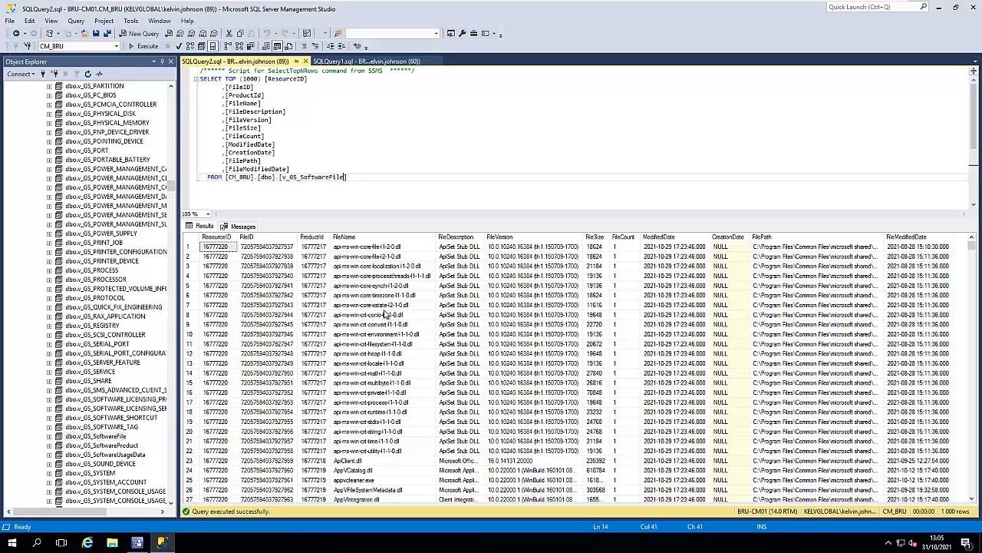
pyautogui.scroll(-20, 386, 315)
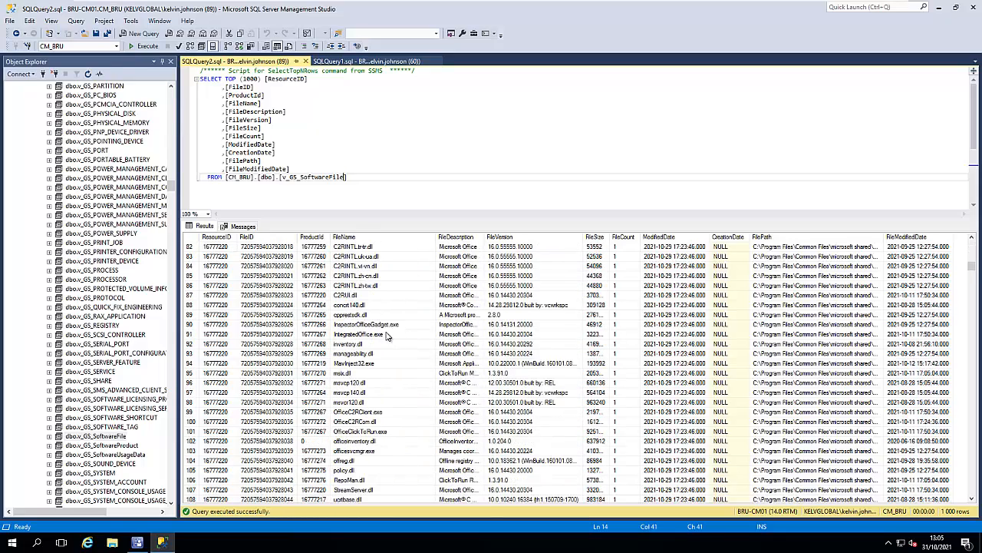
pyautogui.scroll(-4, 376, 338)
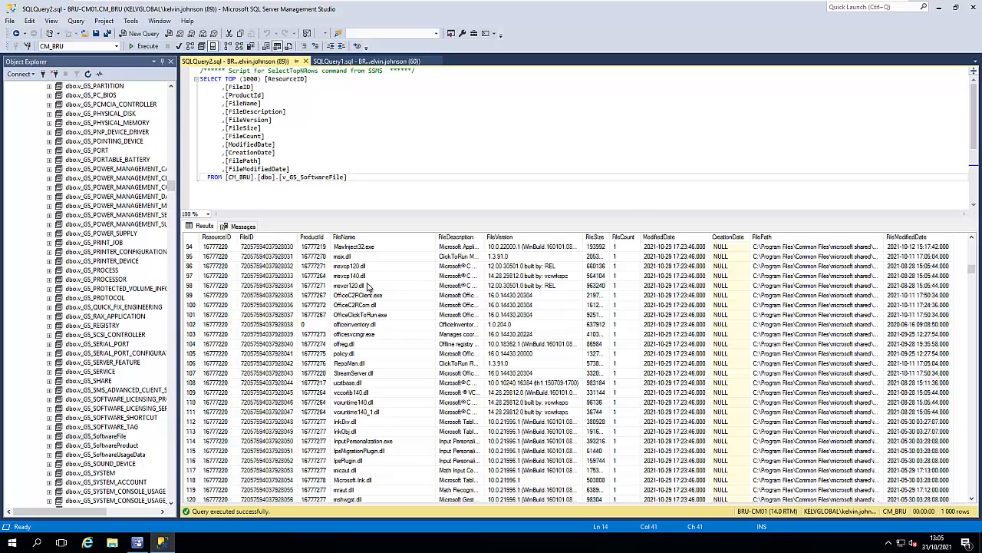
pyautogui.scroll(-18, 370, 315)
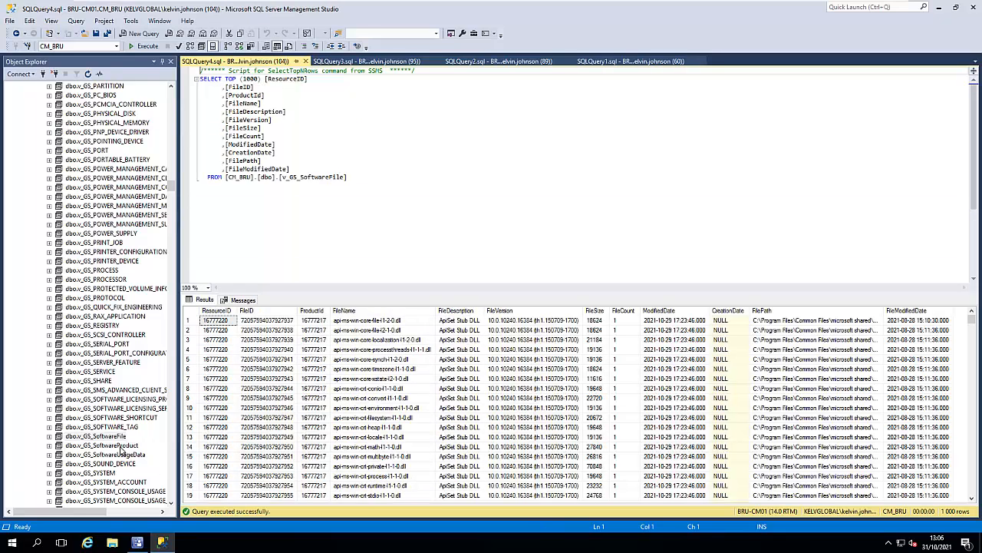
# Select the top 1000 rows of the dbo.v_GS_SoftwareProduct view and look through the products in an enlarged results area
pyautogui.rightClick(115, 445)
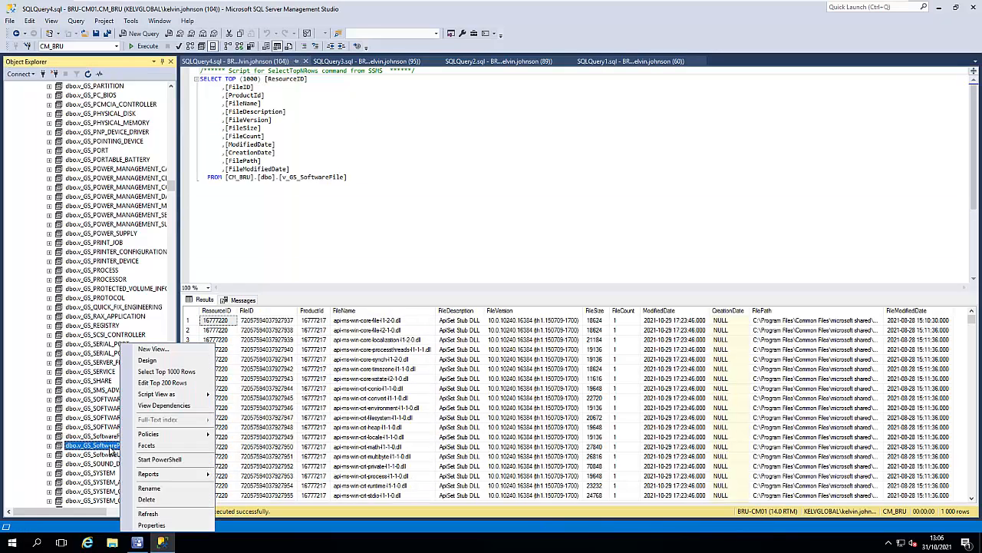
pyautogui.click(167, 371)
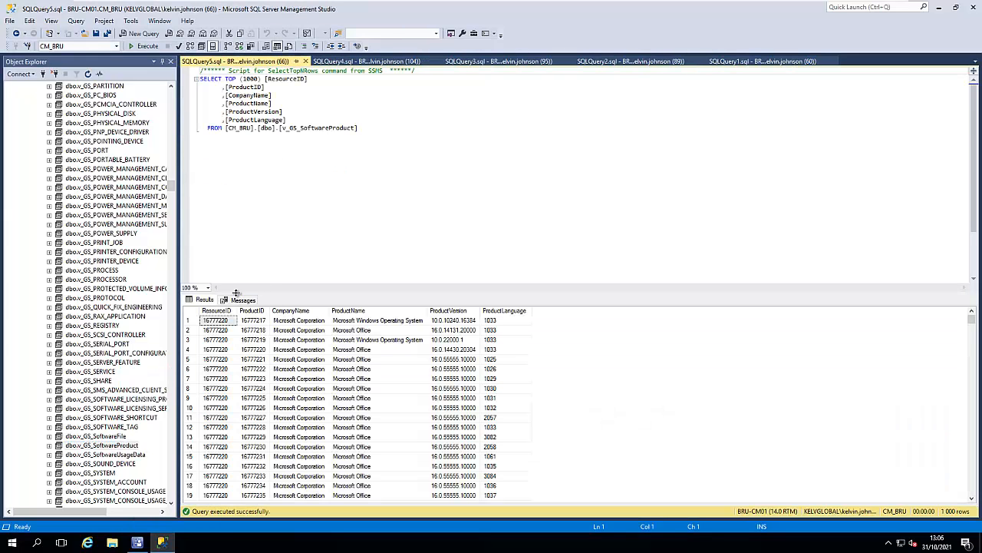
pyautogui.moveTo(236, 293); pyautogui.dragTo(248, 206)
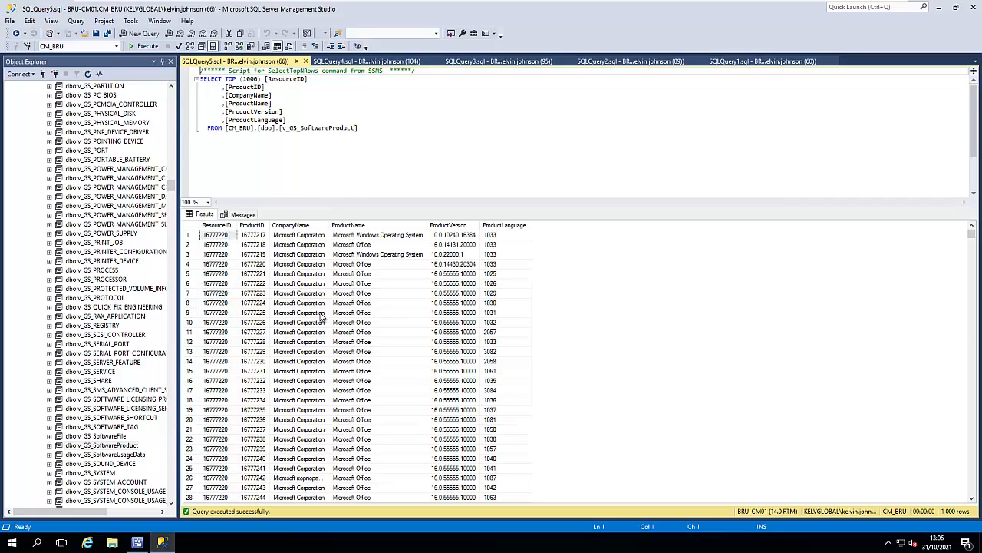
pyautogui.scroll(-17, 321, 322)
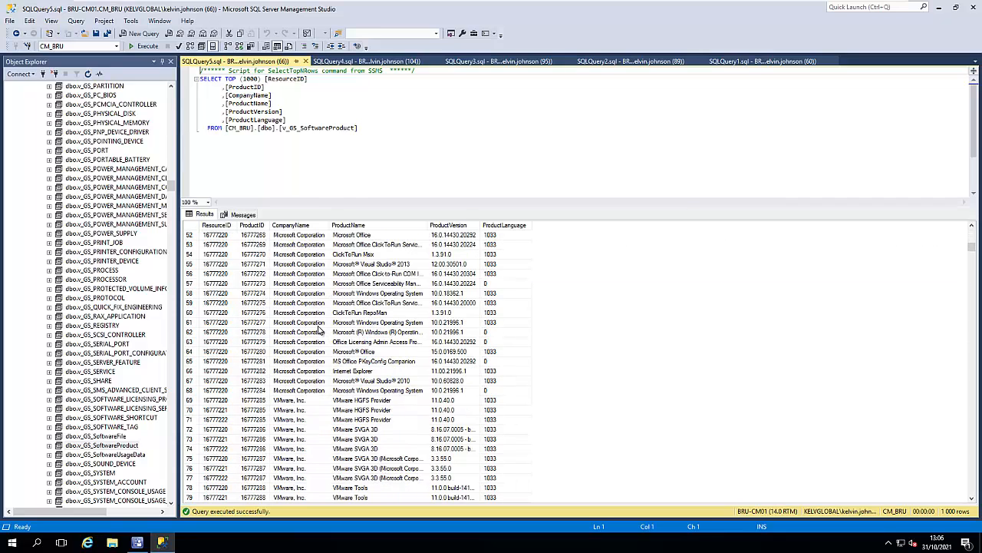
# Examine the company names, product names and versions further down the software product results
pyautogui.scroll(-11, 321, 329)
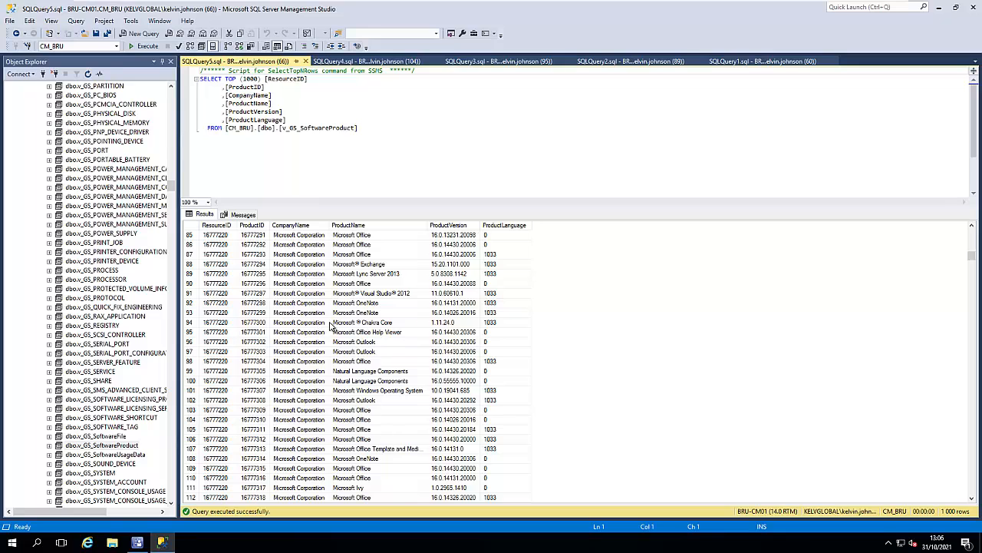
pyautogui.scroll(4, 332, 323)
pyautogui.scroll(-10, 358, 337)
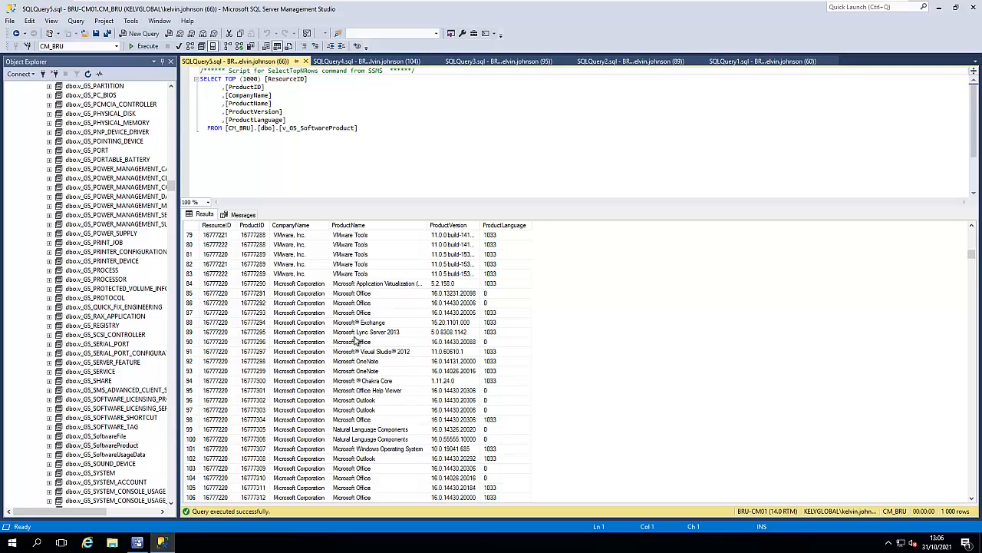
pyautogui.scroll(-12, 352, 335)
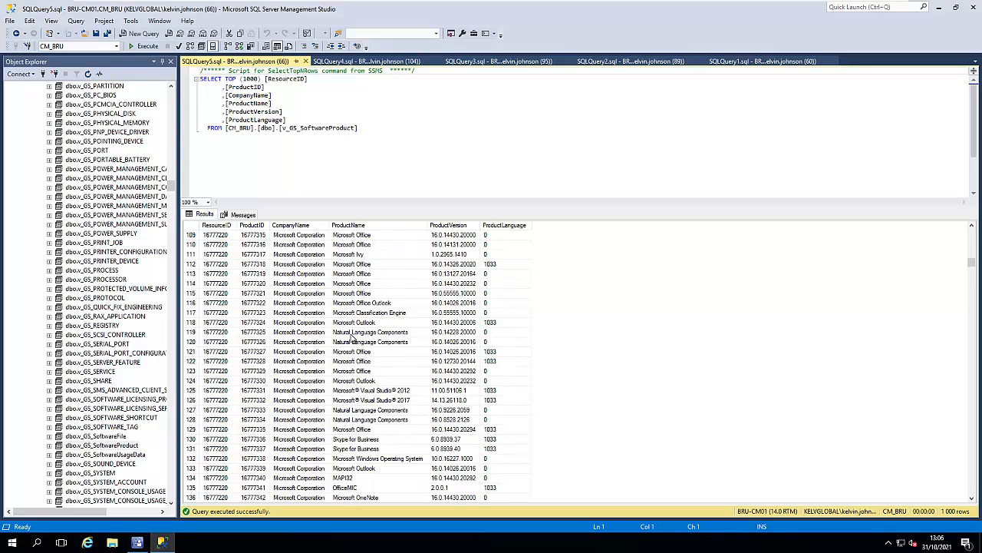
pyautogui.scroll(-1, 352, 338)
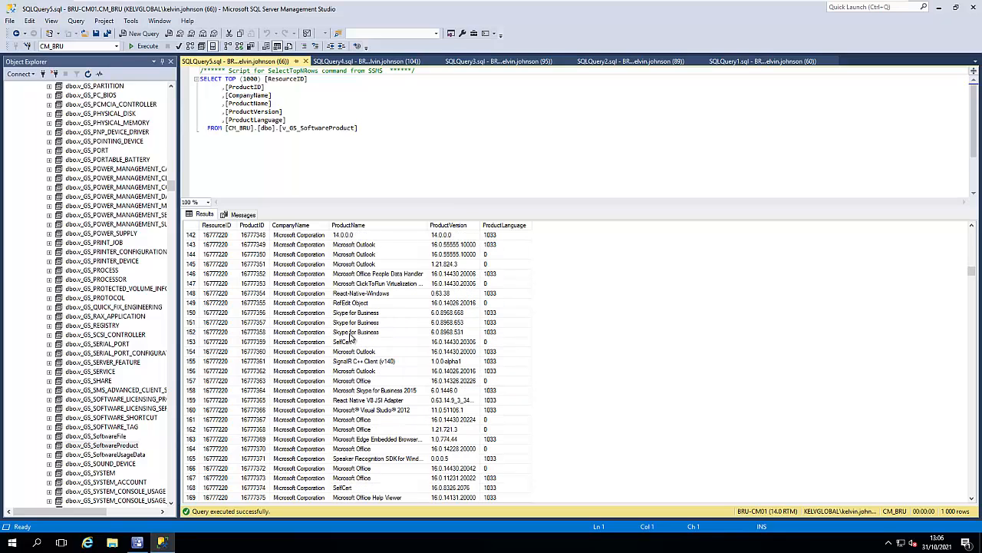
pyautogui.scroll(-14, 350, 338)
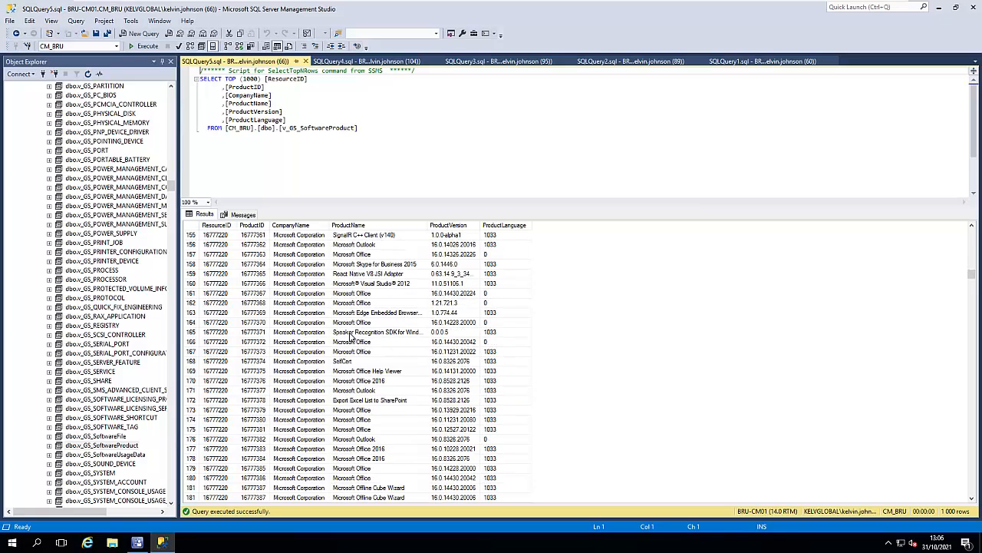
pyautogui.scroll(-11, 349, 351)
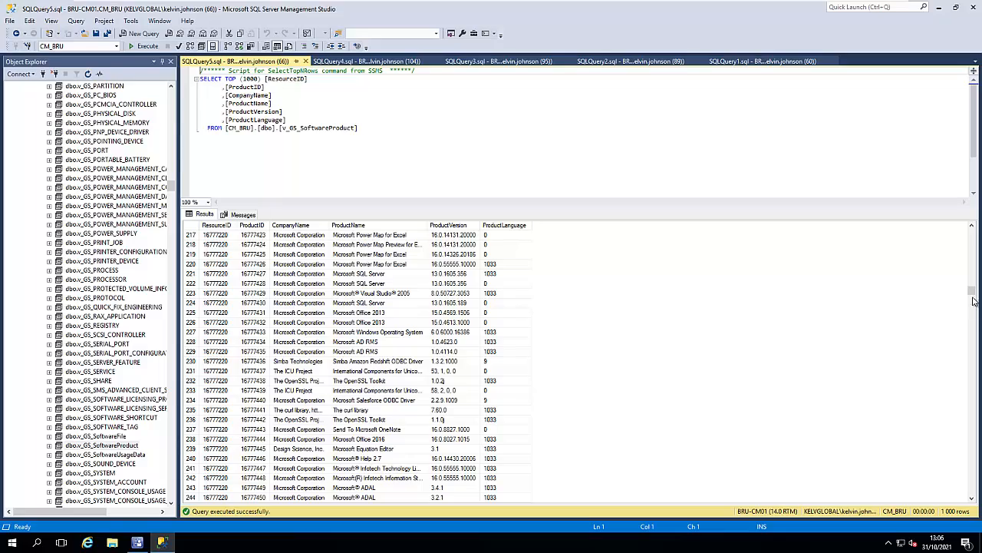
pyautogui.moveTo(974, 301); pyautogui.dragTo(968, 462)
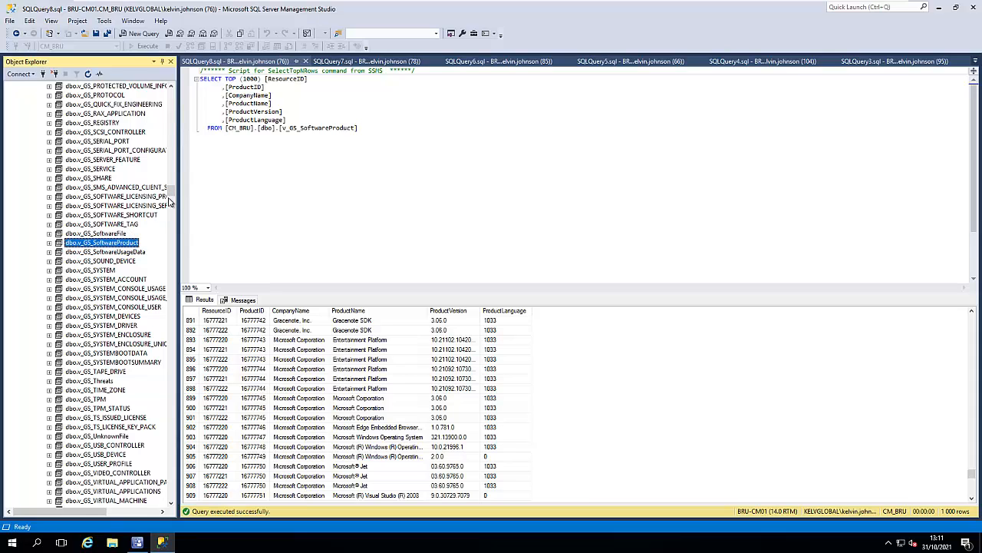
# Locate the dbo.v_R_System view in CM_BRU and select its top 1000 rows
pyautogui.scroll(-20, 173, 211)
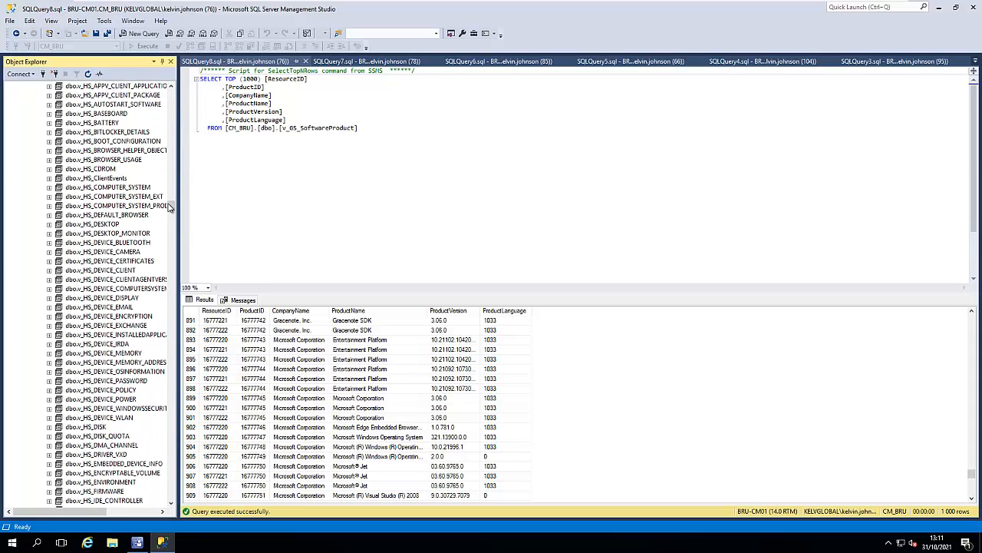
pyautogui.scroll(-20, 145, 245)
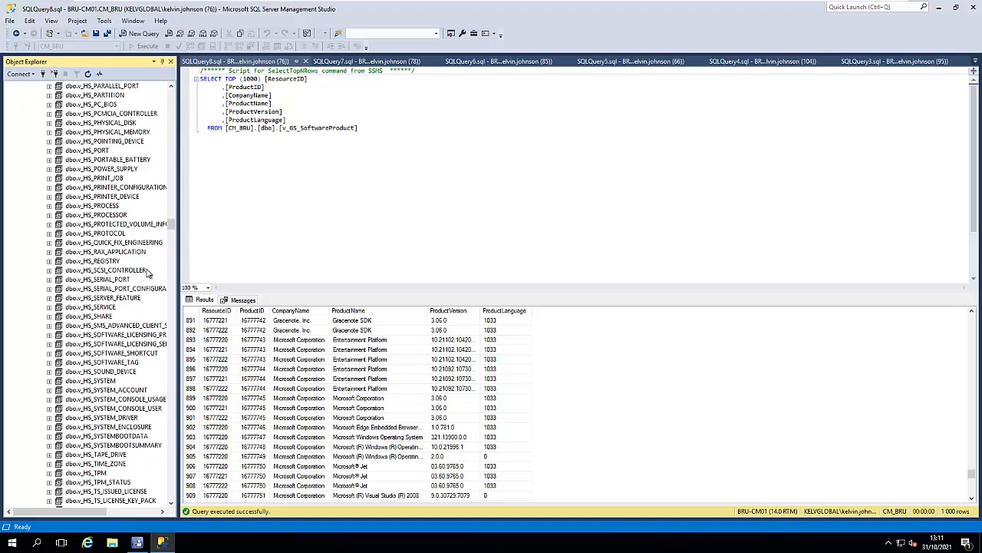
pyautogui.scroll(-20, 146, 284)
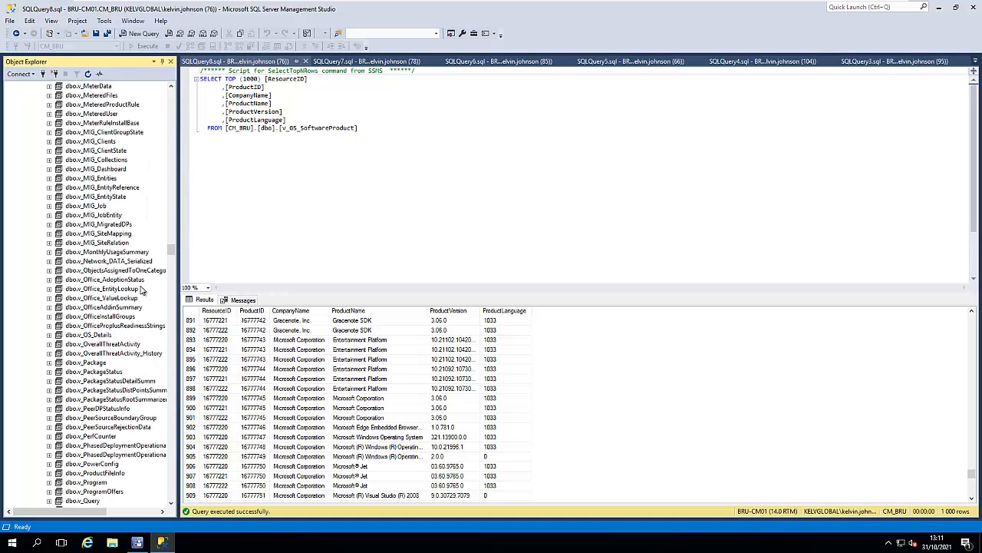
pyautogui.scroll(-5, 141, 288)
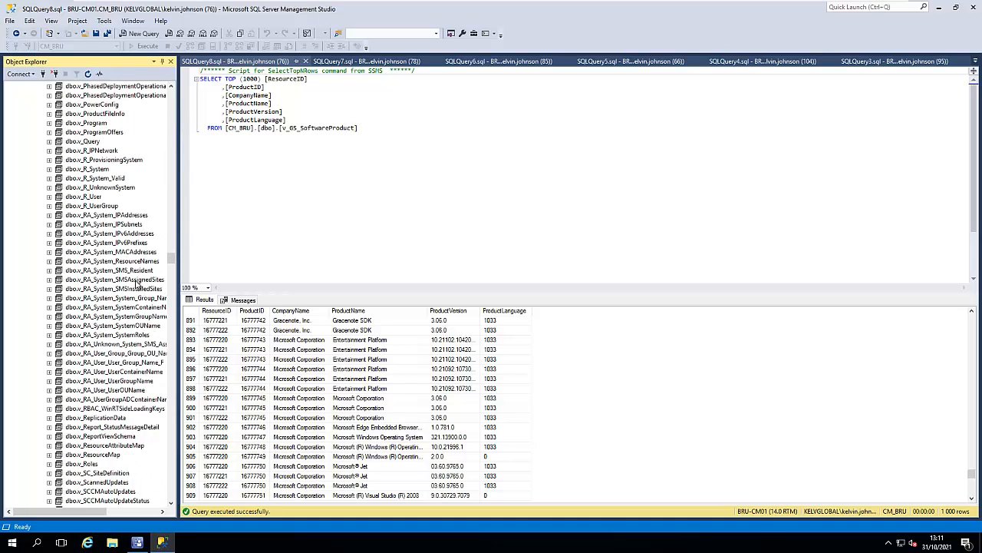
pyautogui.click(100, 169)
pyautogui.rightClick(96, 173)
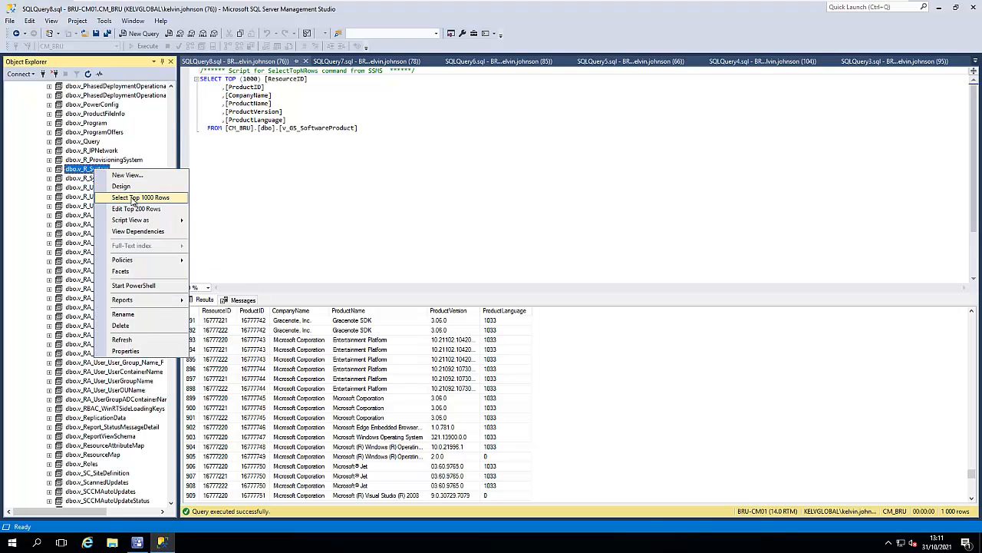
pyautogui.click(132, 198)
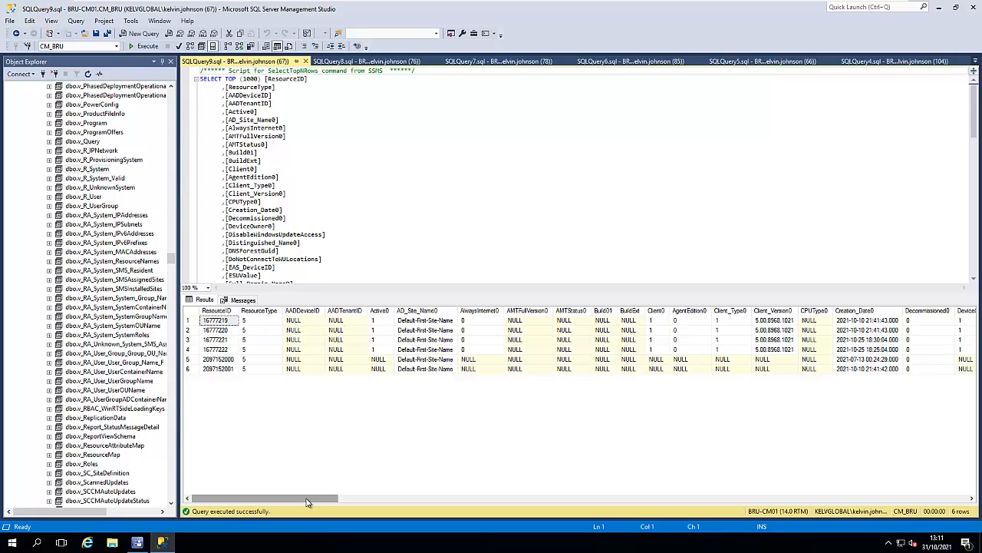
# Find the Name0 column in the v_R_System results and move it in front of the DoNotConnectToWULocations column
pyautogui.moveTo(307, 500); pyautogui.dragTo(482, 512)
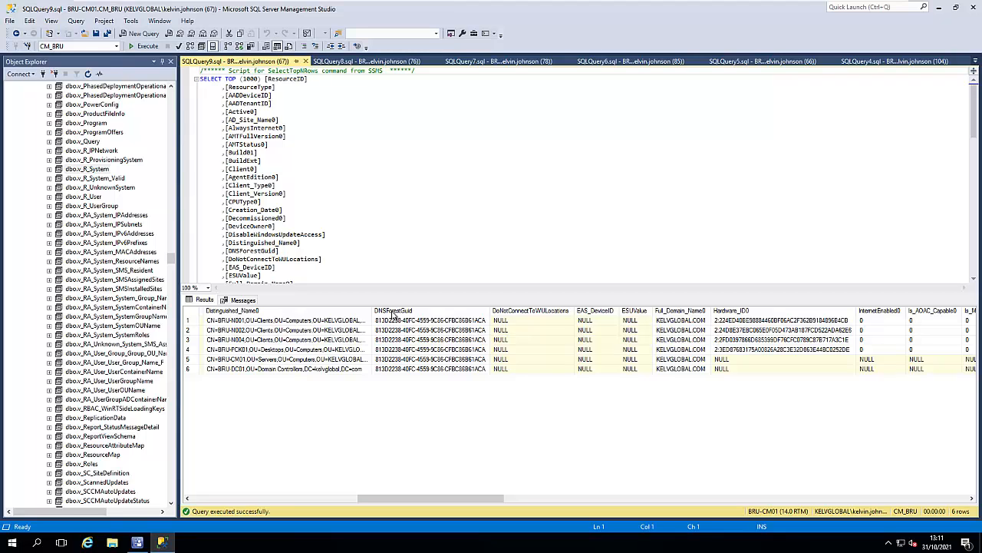
pyautogui.moveTo(466, 499); pyautogui.dragTo(707, 498)
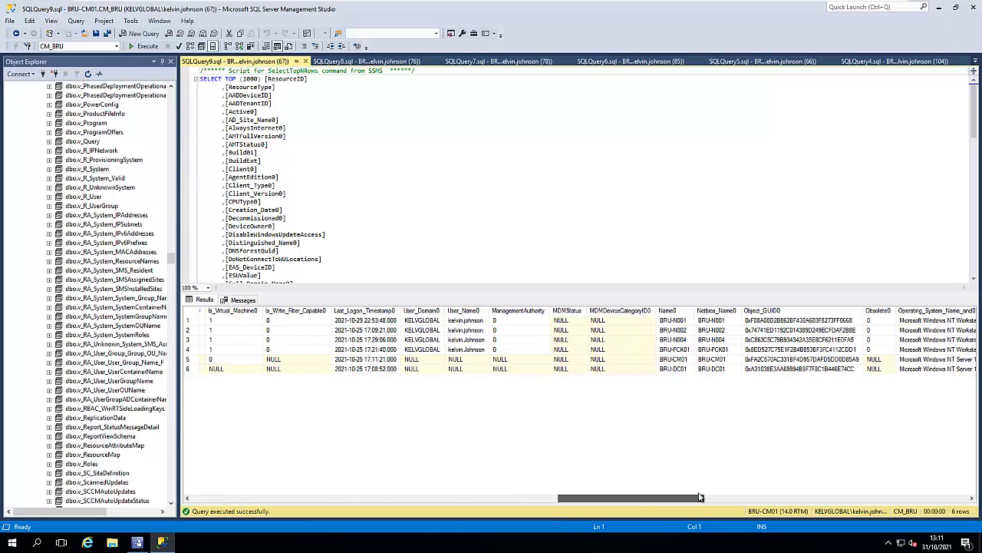
pyautogui.moveTo(641, 314); pyautogui.dragTo(228, 312)
pyautogui.moveTo(622, 498); pyautogui.dragTo(544, 499)
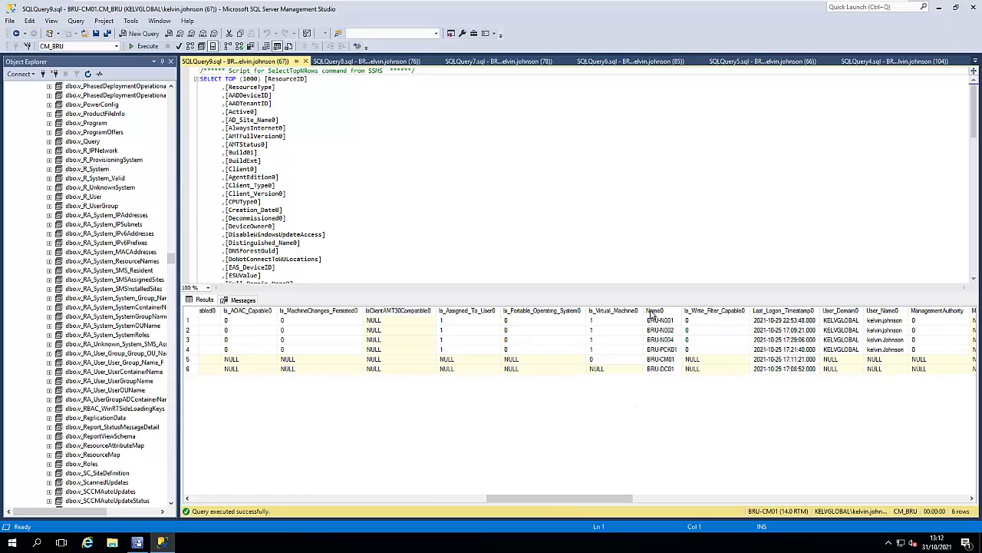
pyautogui.moveTo(651, 314); pyautogui.dragTo(239, 314)
pyautogui.moveTo(547, 500); pyautogui.dragTo(466, 500)
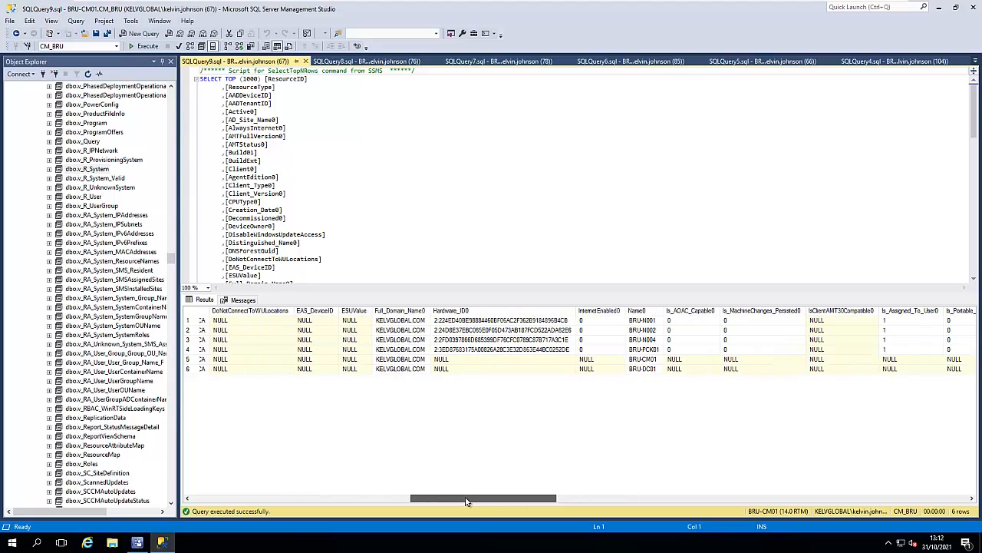
pyautogui.moveTo(645, 313); pyautogui.dragTo(219, 314)
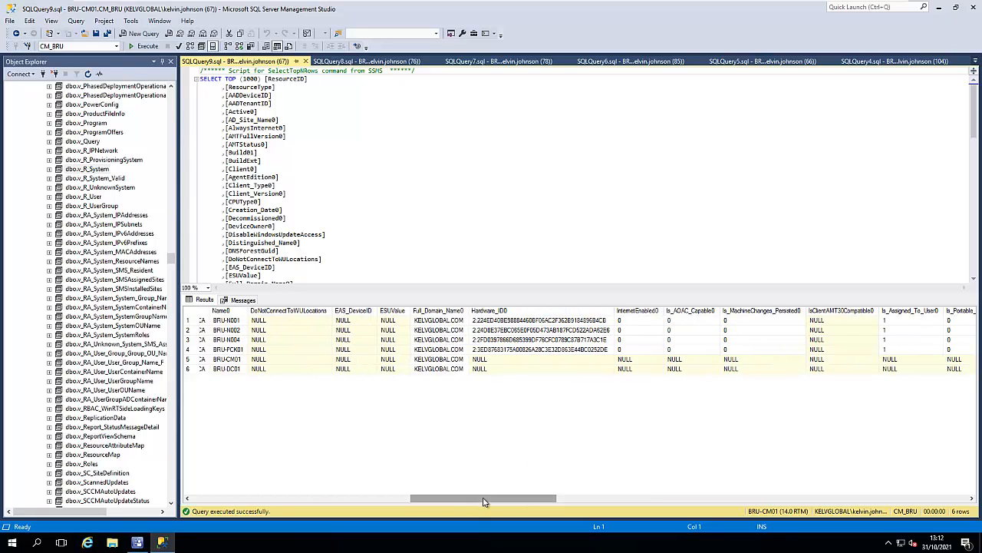
# Move the Name0 column directly after ResourceType and look through the remaining system columns up to WTGUniqueKey
pyautogui.moveTo(486, 501); pyautogui.dragTo(404, 499)
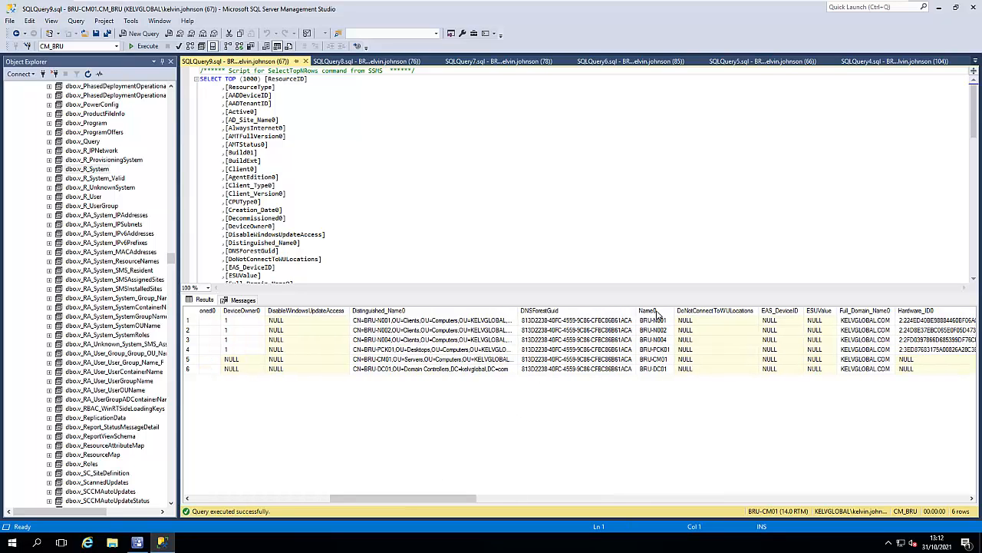
pyautogui.rightClick(657, 314)
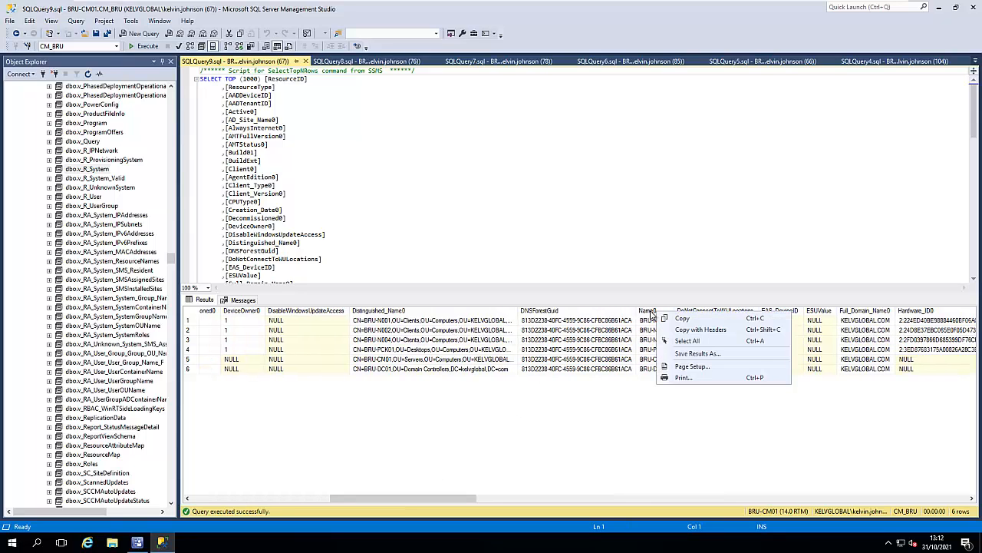
pyautogui.click(651, 314)
pyautogui.moveTo(645, 315); pyautogui.dragTo(243, 321)
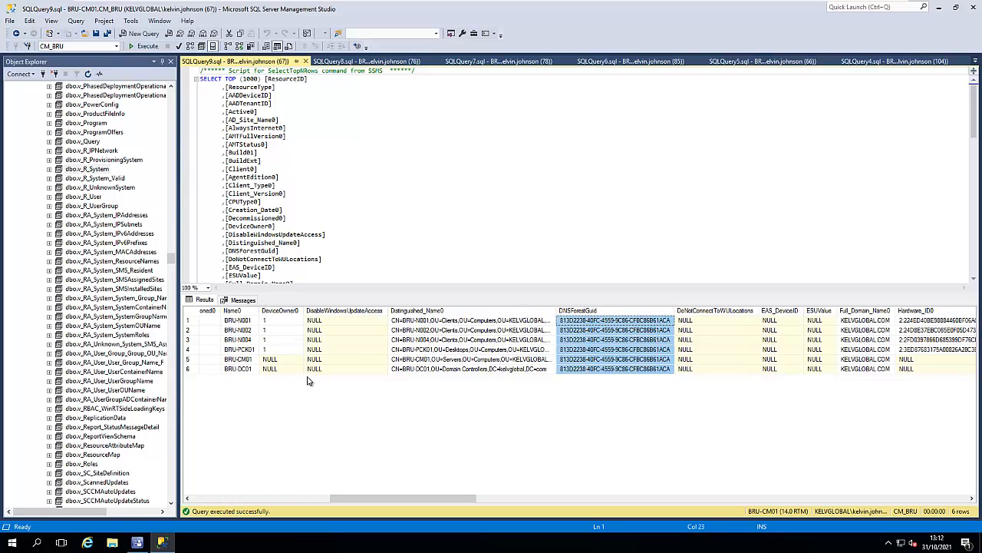
pyautogui.moveTo(342, 498); pyautogui.dragTo(269, 497)
pyautogui.moveTo(610, 312); pyautogui.dragTo(205, 312)
pyautogui.moveTo(325, 500); pyautogui.dragTo(268, 500)
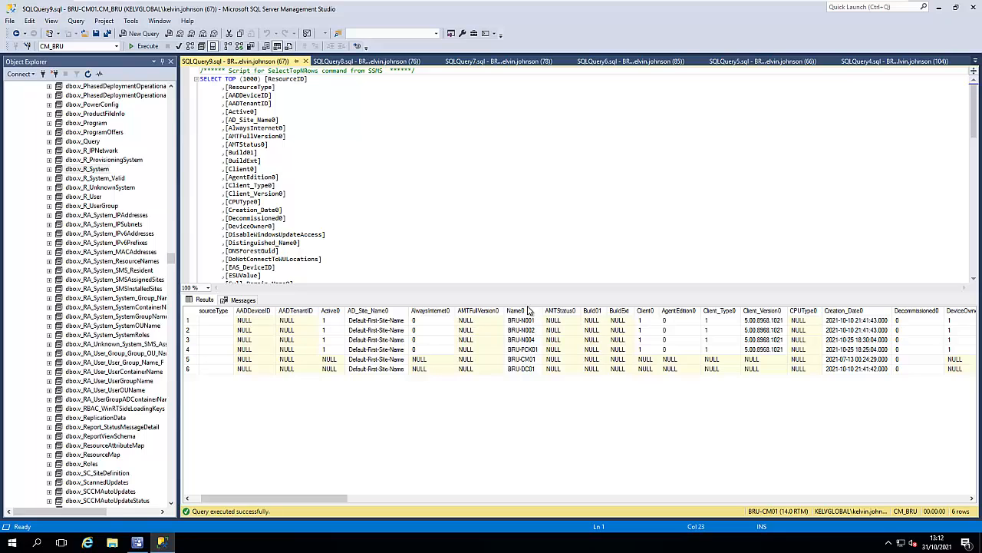
pyautogui.moveTo(509, 312); pyautogui.dragTo(230, 311)
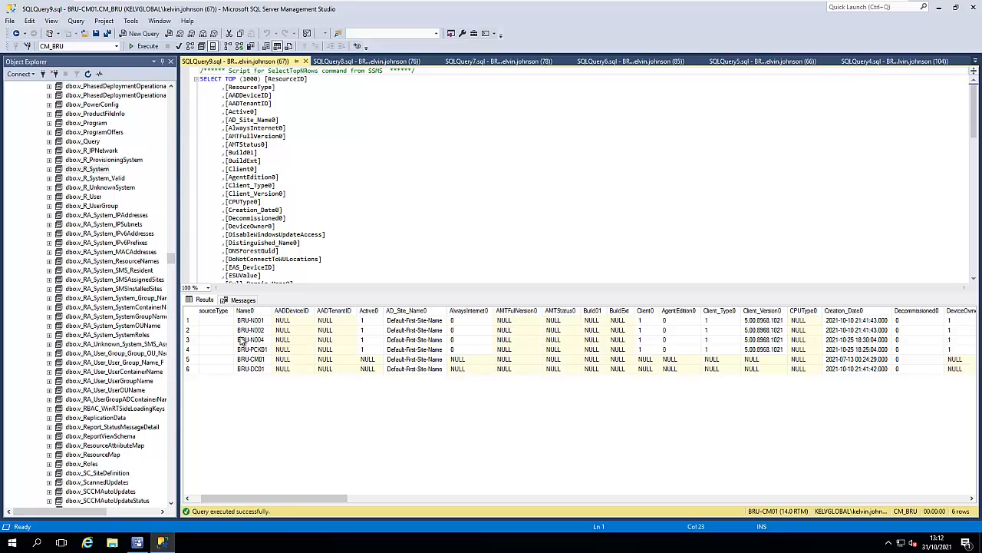
pyautogui.moveTo(293, 498); pyautogui.dragTo(958, 504)
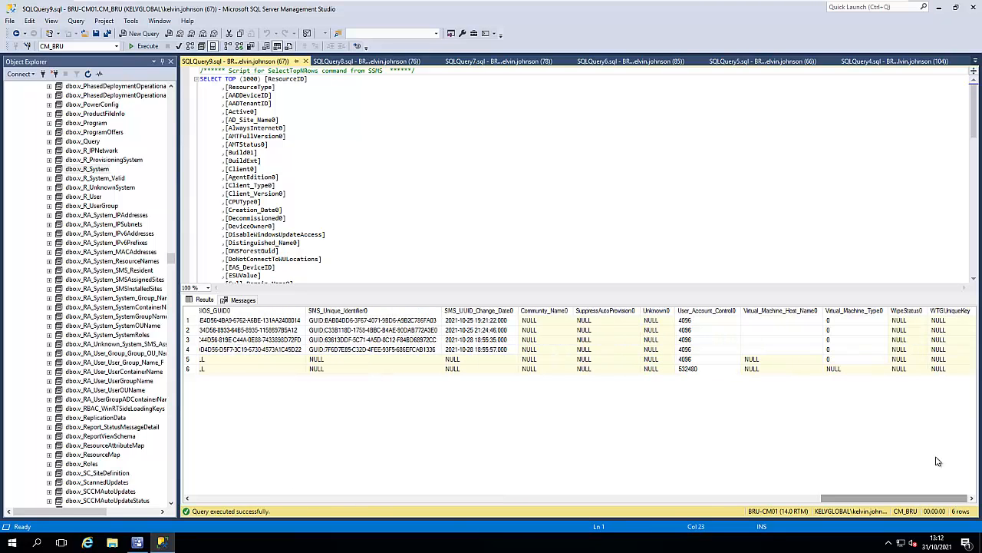
pyautogui.moveTo(845, 501); pyautogui.dragTo(202, 499)
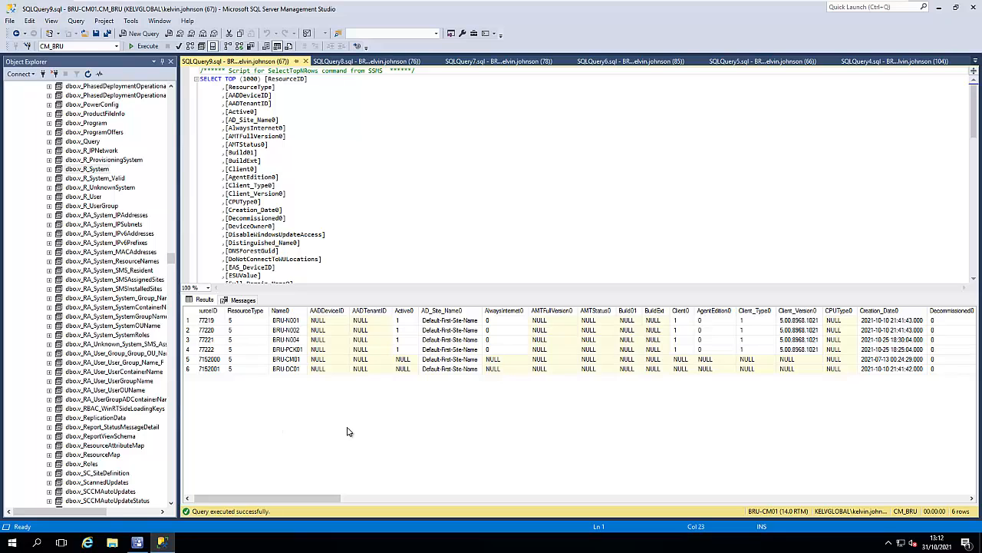
# Start a new view in CM_BRU and add the existing v_R_System view to it as a source
pyautogui.rightClick(100, 169)
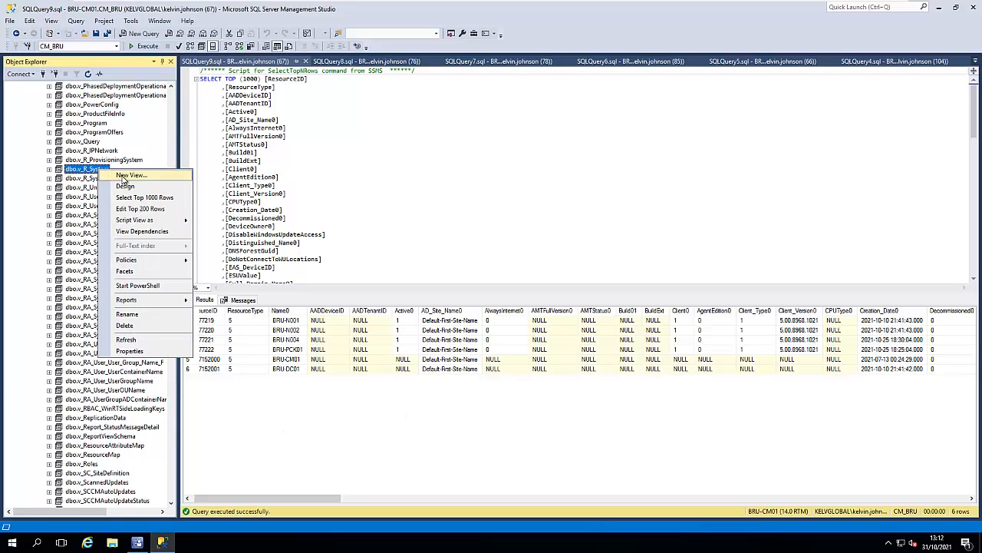
pyautogui.click(122, 176)
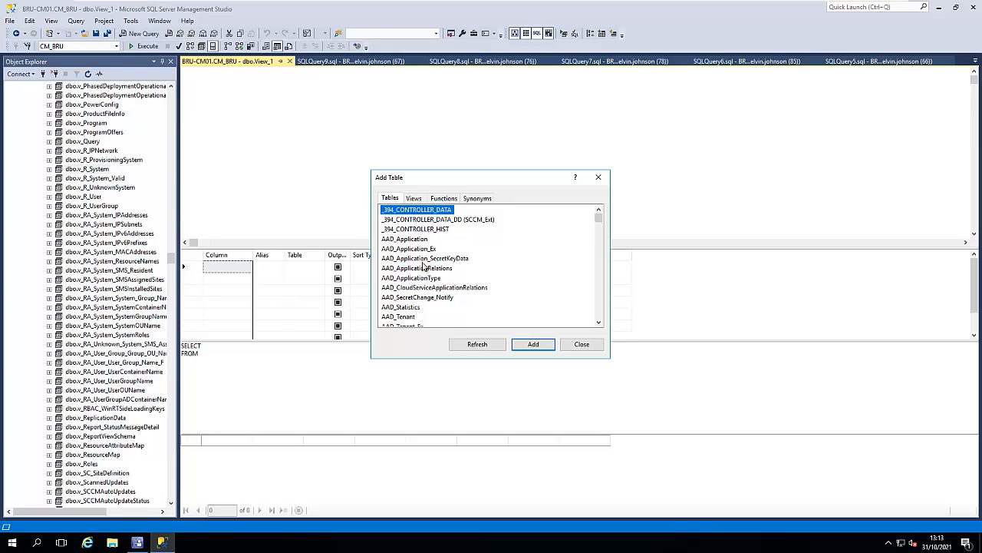
pyautogui.click(413, 198)
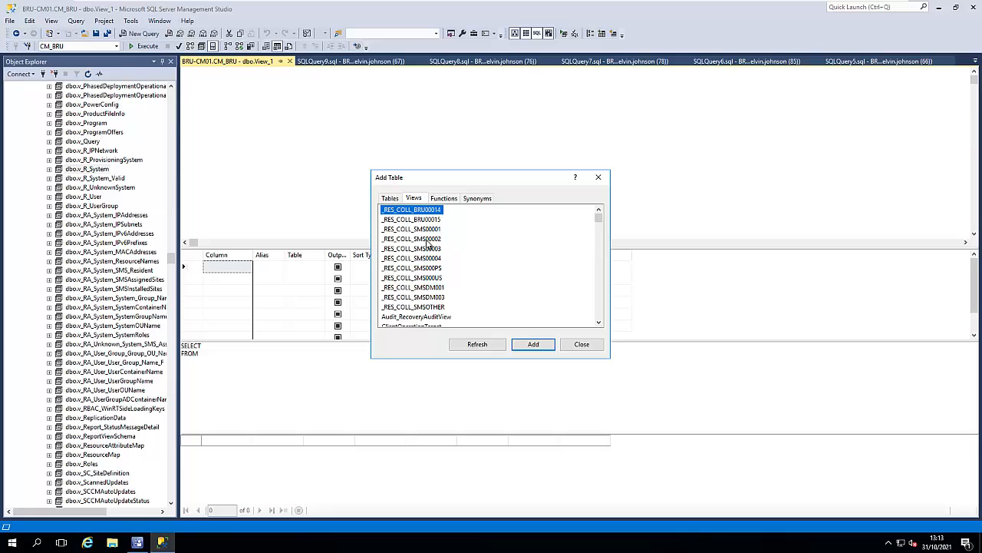
pyautogui.moveTo(600, 218); pyautogui.dragTo(597, 263)
pyautogui.click(600, 231)
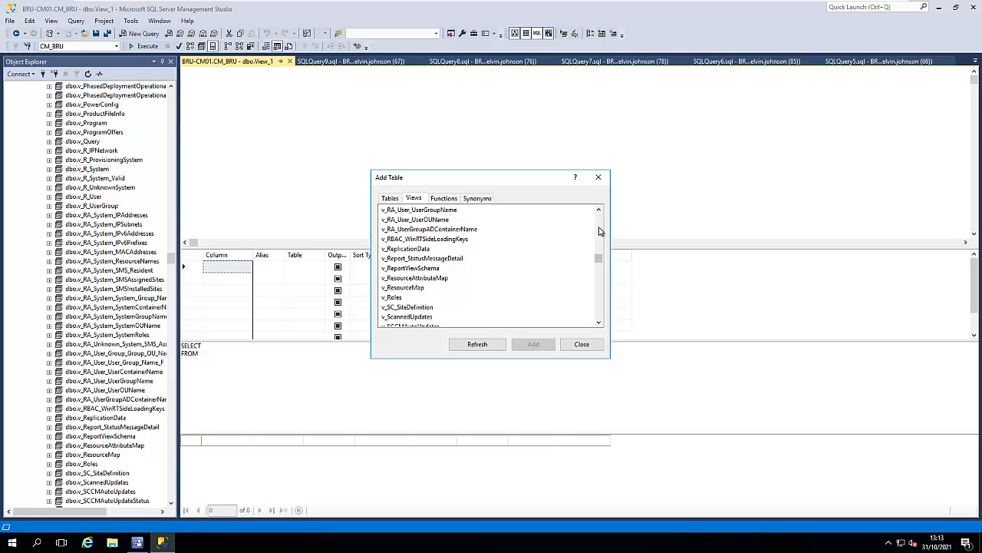
pyautogui.click(600, 231)
pyautogui.click(600, 231)
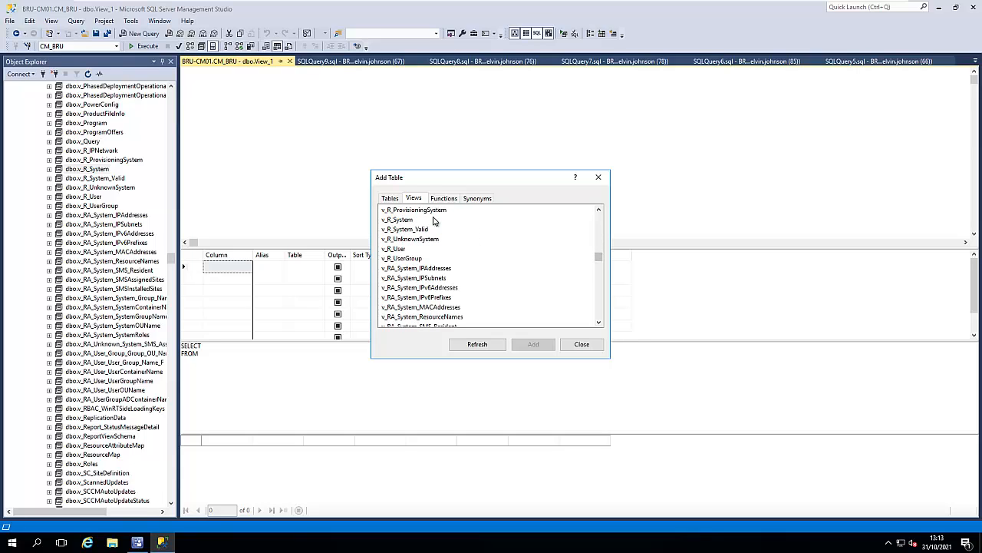
pyautogui.click(406, 222)
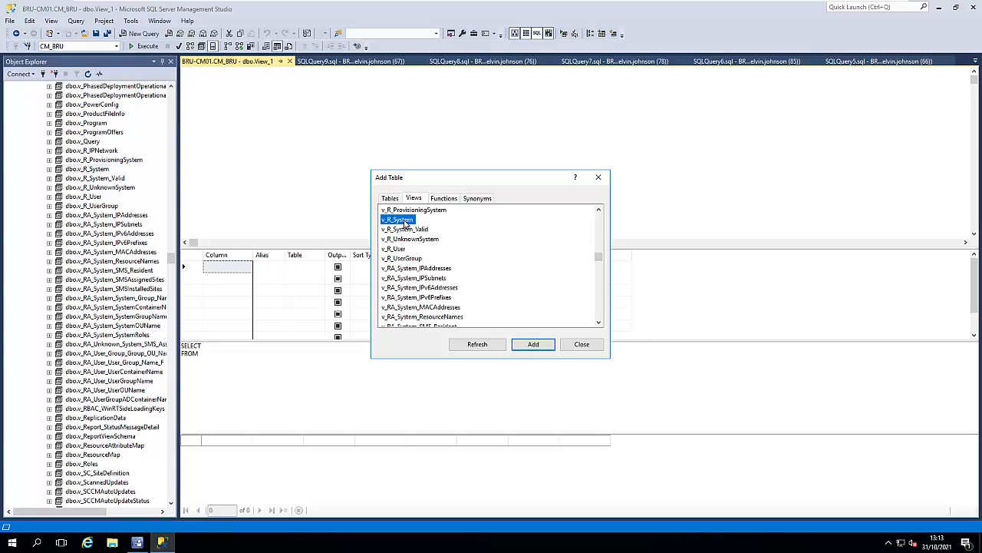
pyautogui.click(534, 344)
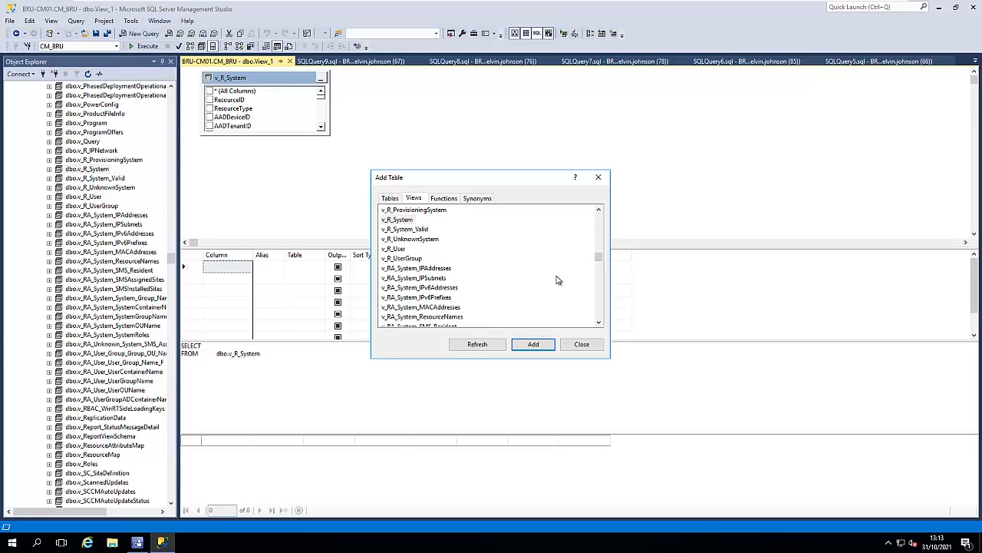
# Find the v_GS_VIDEO_CONTROLLER view and add it as the second source of the new view, finishing the source selection
pyautogui.moveTo(598, 258); pyautogui.dragTo(598, 239)
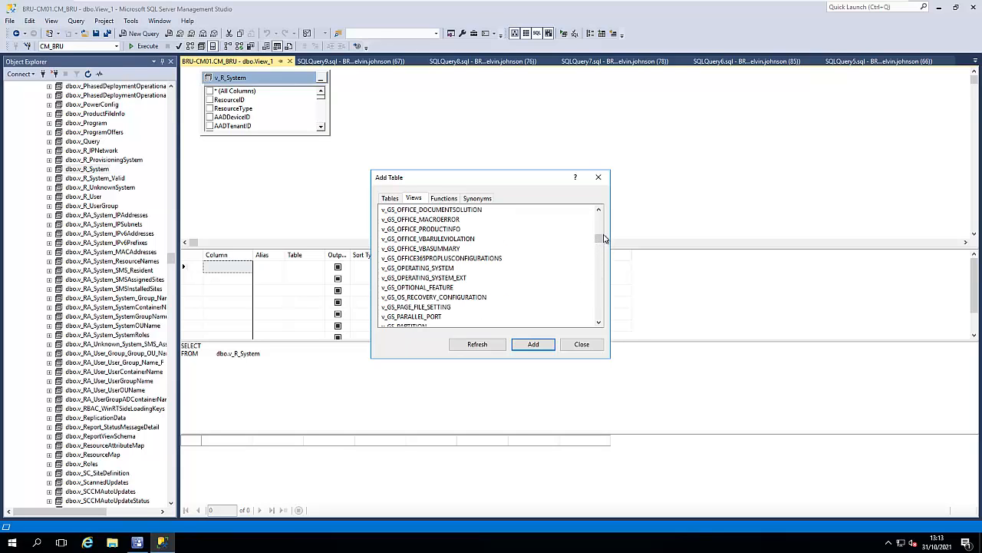
pyautogui.click(602, 261)
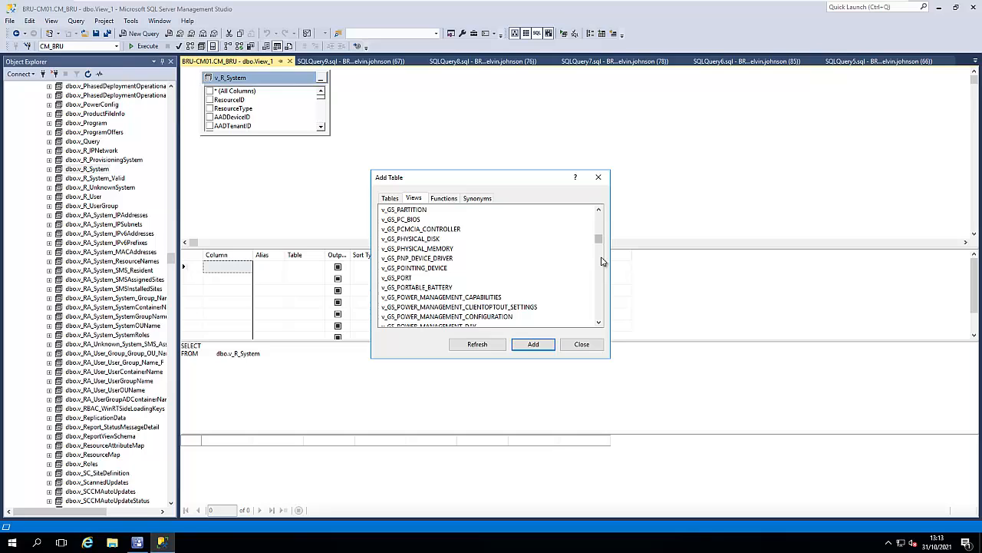
pyautogui.click(601, 259)
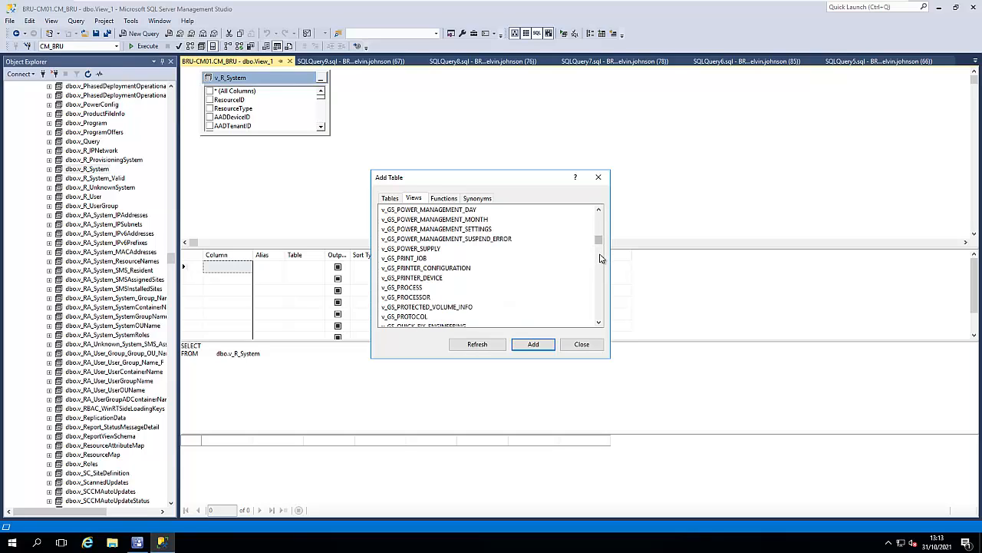
pyautogui.click(600, 260)
pyautogui.click(601, 260)
pyautogui.click(601, 259)
pyautogui.click(603, 267)
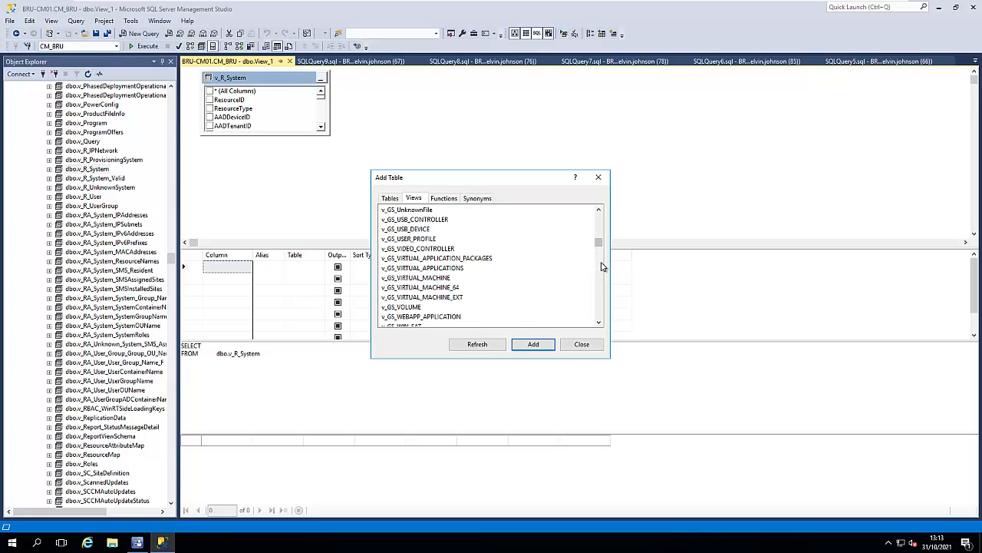
pyautogui.click(604, 271)
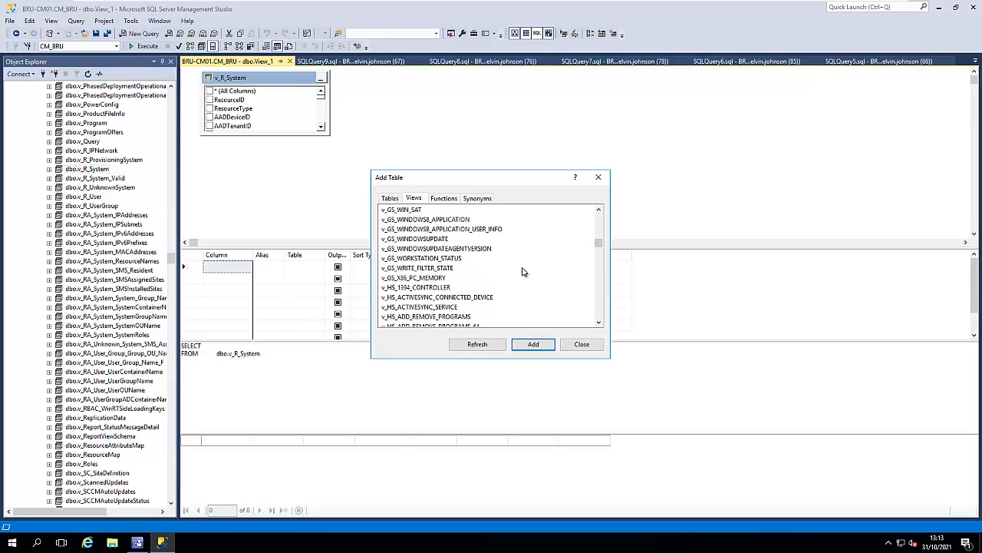
pyautogui.scroll(2, 489, 265)
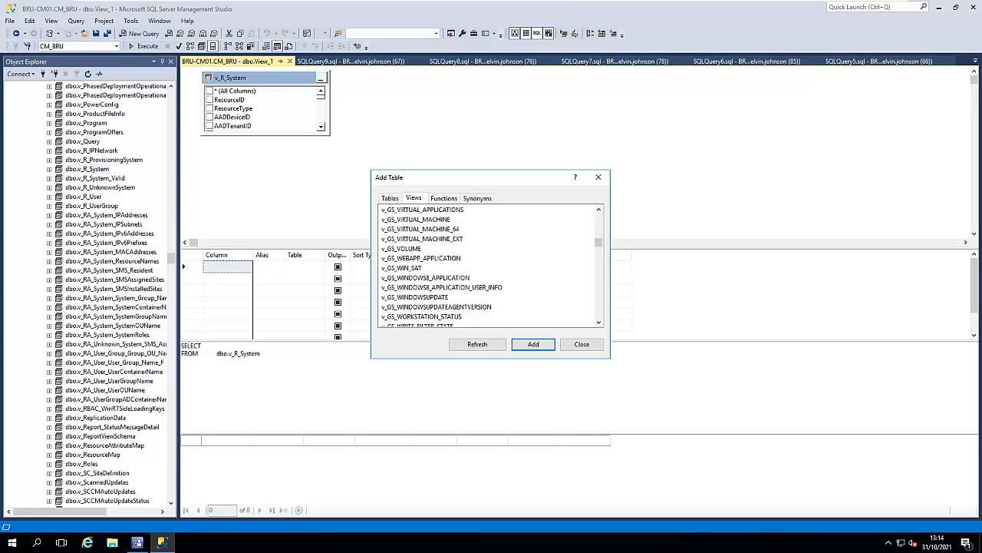
pyautogui.scroll(2, 585, 230)
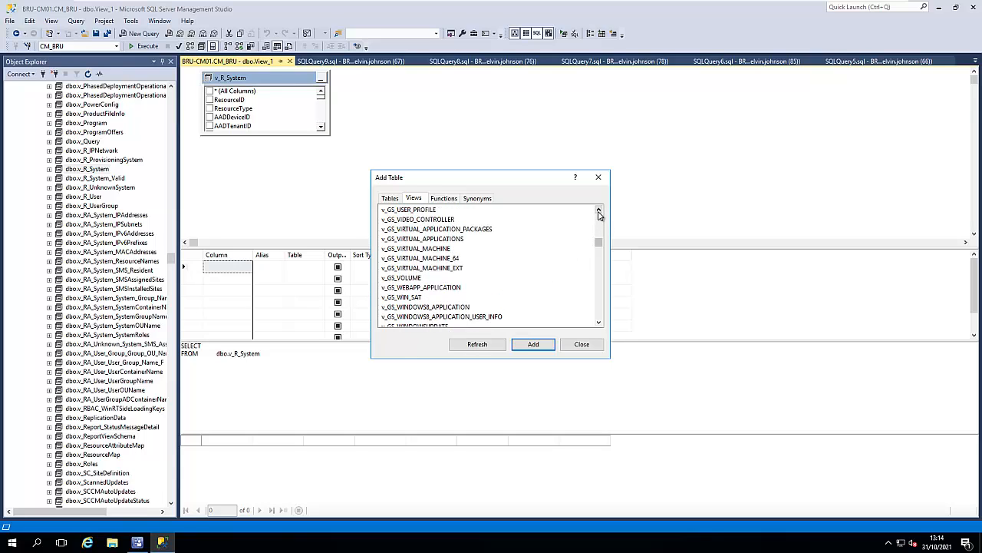
pyautogui.click(421, 240)
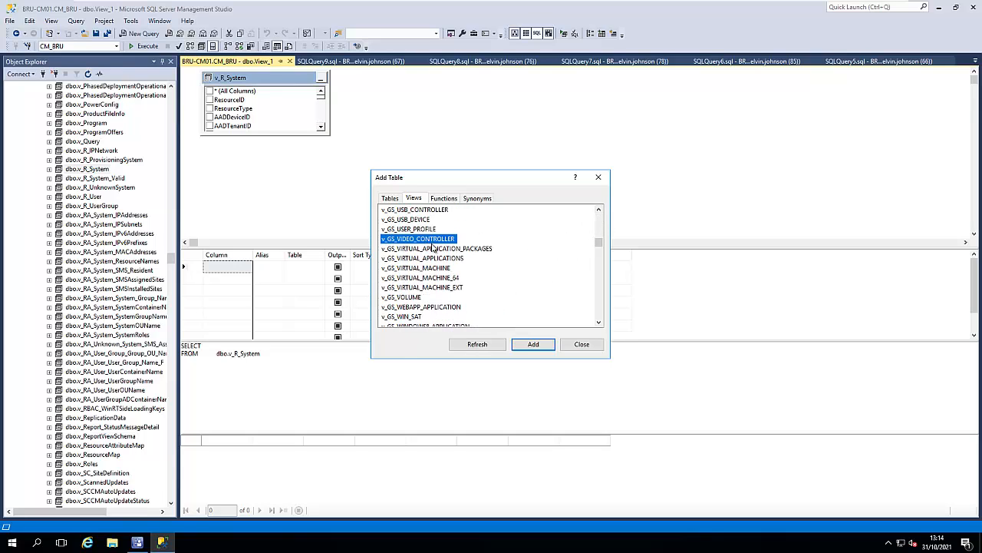
pyautogui.click(531, 345)
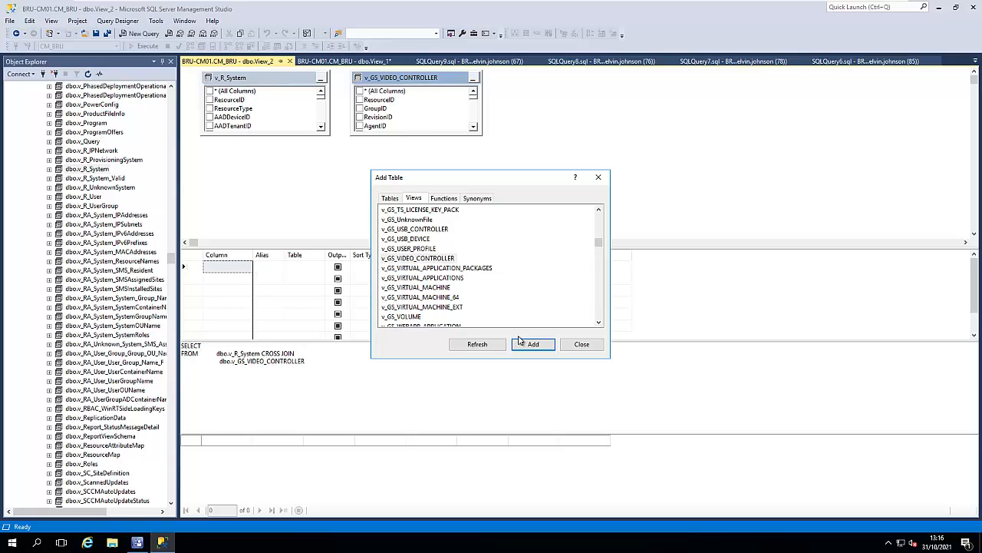
pyautogui.click(579, 344)
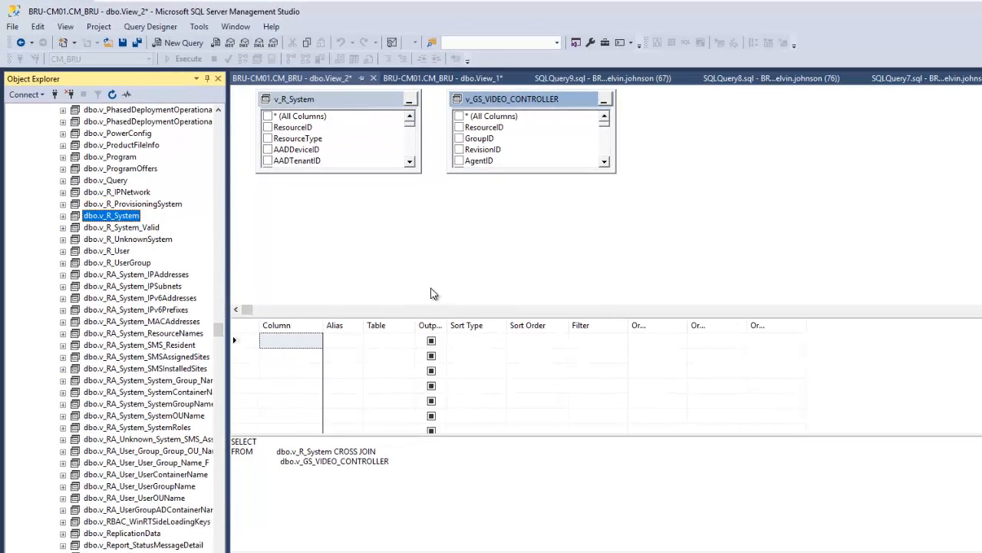
# Output ResourceID from v_R_System, join it to ResourceID in v_GS_VIDEO_CONTROLLER, and space the two sources further apart
pyautogui.click(267, 126)
pyautogui.moveTo(370, 137); pyautogui.dragTo(471, 132)
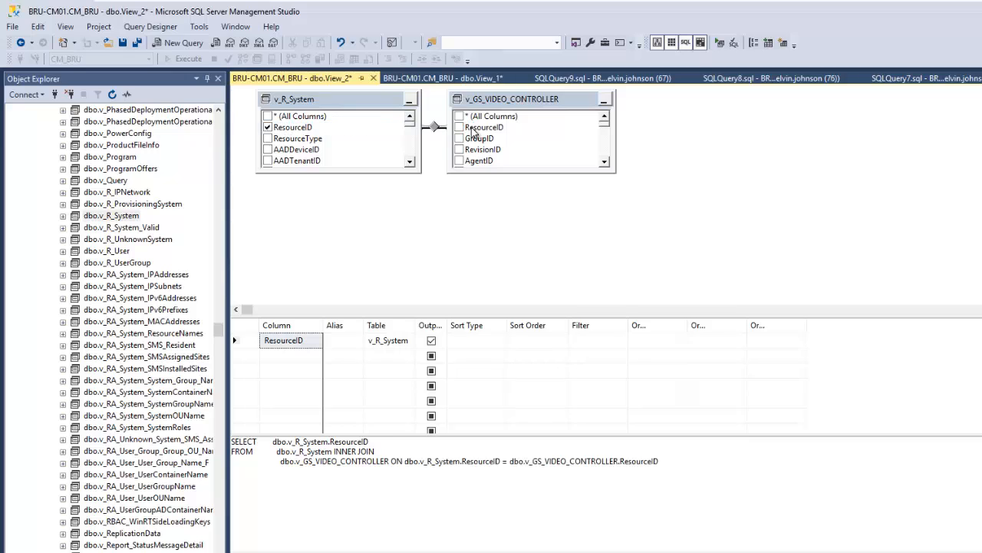
pyautogui.moveTo(544, 104); pyautogui.dragTo(654, 102)
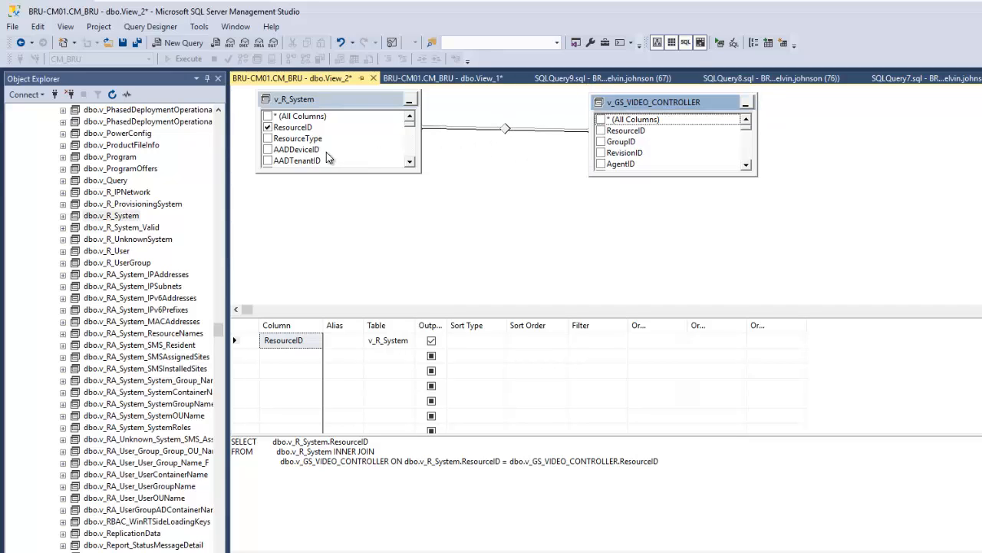
# Include the Name0 column of v_R_System in the view's output
pyautogui.click(410, 162)
pyautogui.click(410, 162)
pyautogui.click(409, 162)
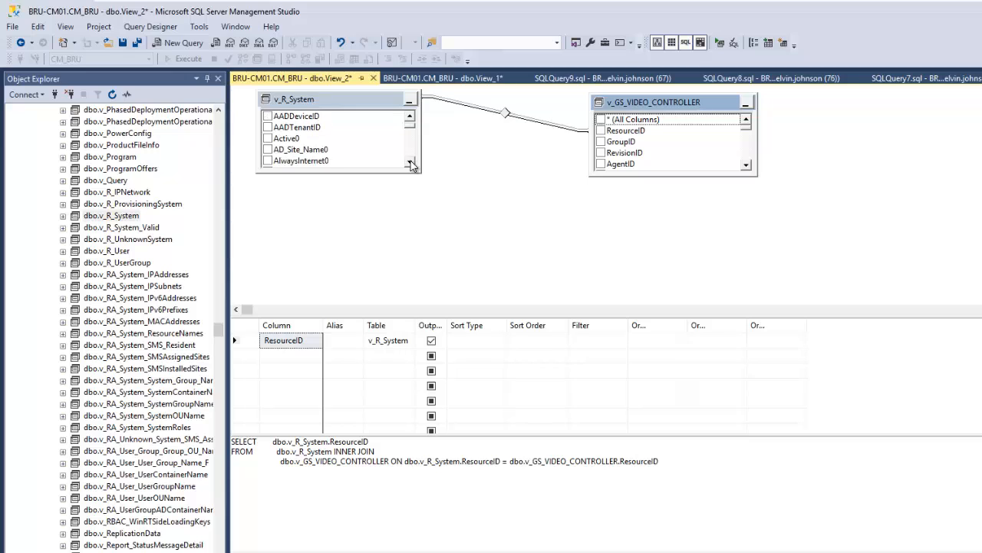
pyautogui.click(410, 163)
pyautogui.click(410, 163)
pyautogui.click(410, 163)
pyautogui.click(410, 162)
pyautogui.click(410, 162)
pyautogui.click(410, 162)
pyautogui.click(410, 163)
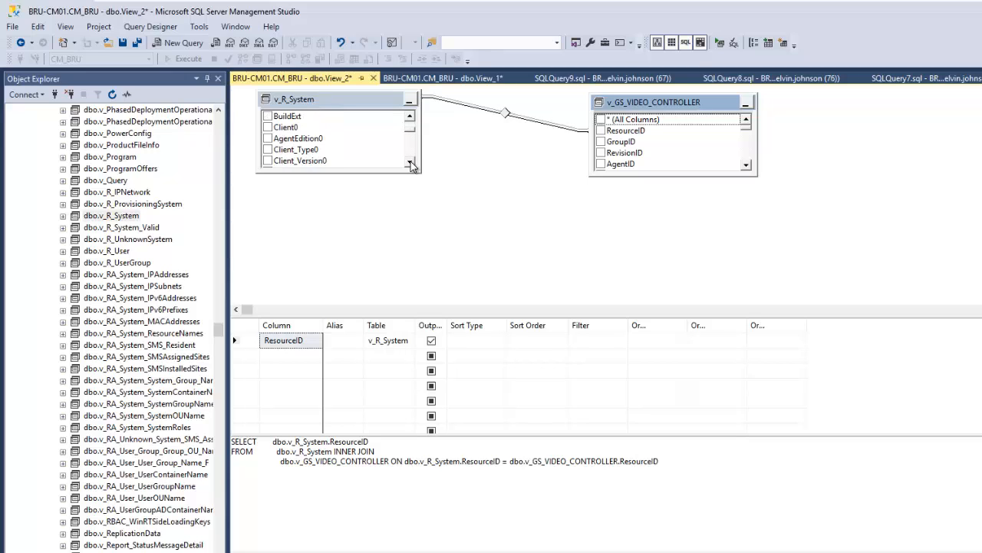
pyautogui.click(409, 162)
pyautogui.click(410, 163)
pyautogui.click(409, 163)
pyautogui.click(410, 163)
pyautogui.click(410, 162)
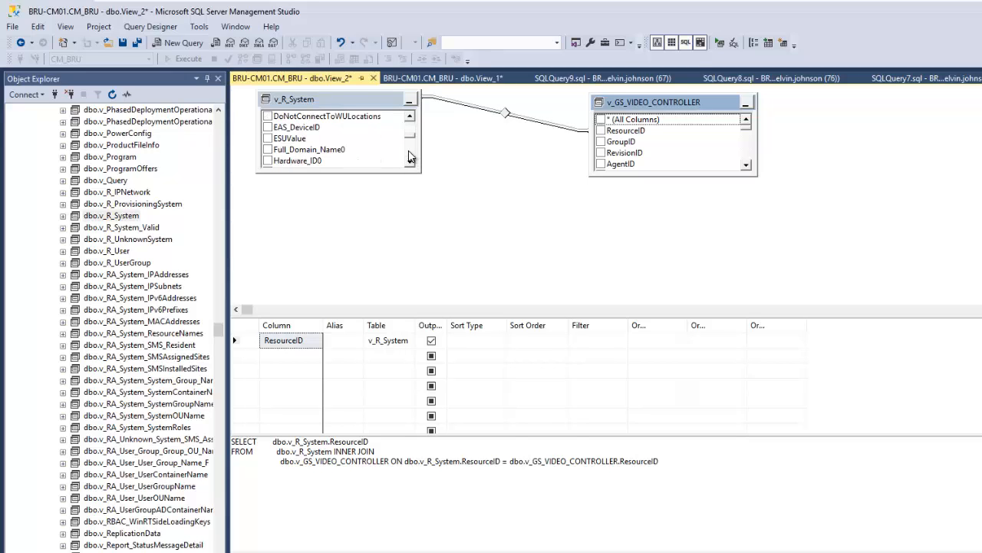
pyautogui.click(409, 156)
pyautogui.click(409, 157)
pyautogui.click(409, 157)
pyautogui.click(409, 156)
pyautogui.click(410, 156)
pyautogui.click(409, 157)
pyautogui.click(409, 156)
pyautogui.click(409, 157)
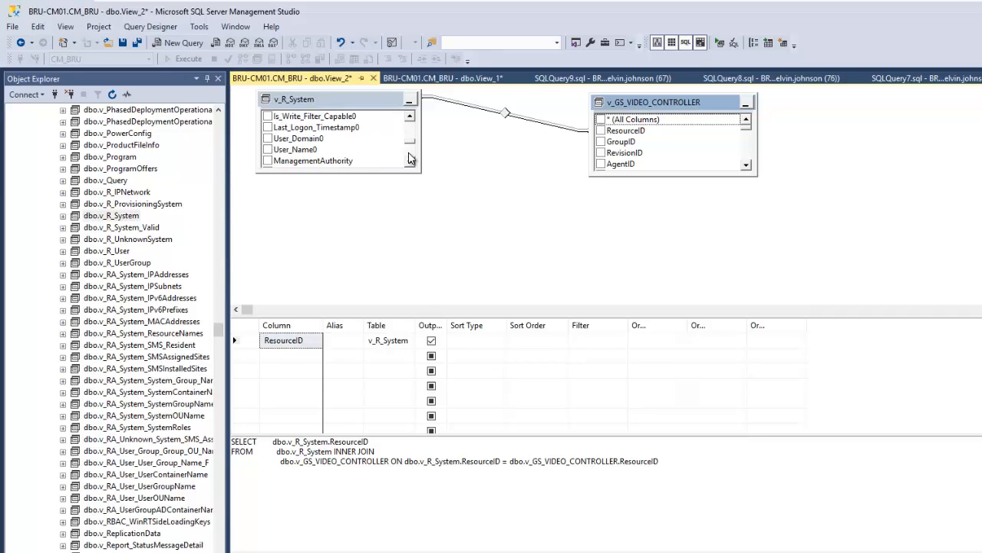
pyautogui.click(409, 159)
pyautogui.click(410, 159)
pyautogui.click(409, 159)
pyautogui.click(409, 159)
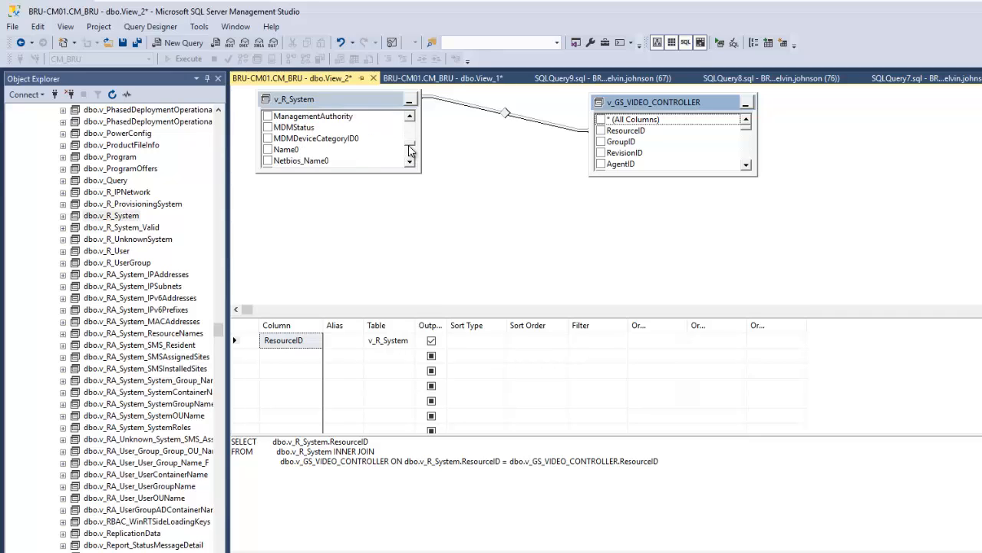
pyautogui.click(268, 150)
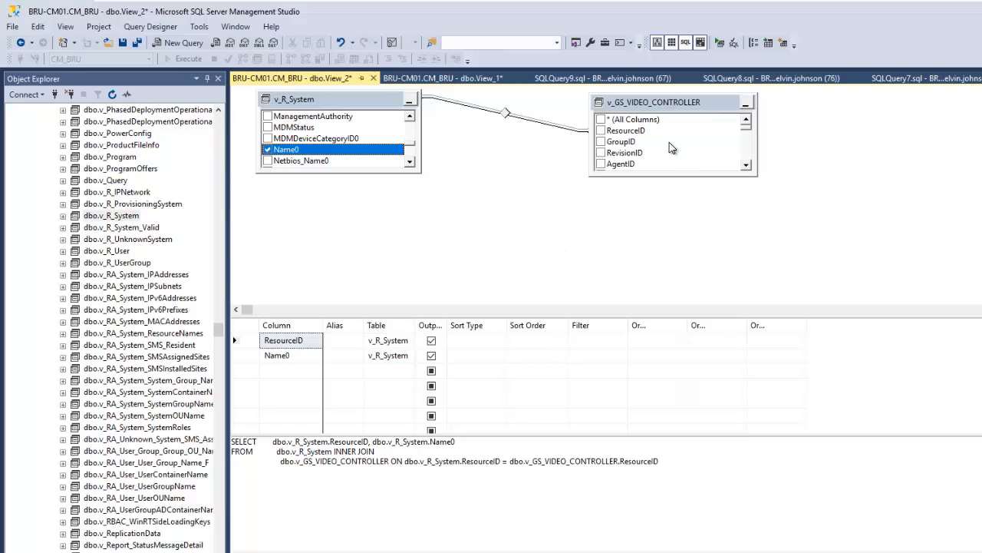
# Include CurrentRefreshRate0, CurrentScanMode0 and CurrentVerticalResolution0 from v_GS_VIDEO_CONTROLLER in the view's output
pyautogui.click(749, 159)
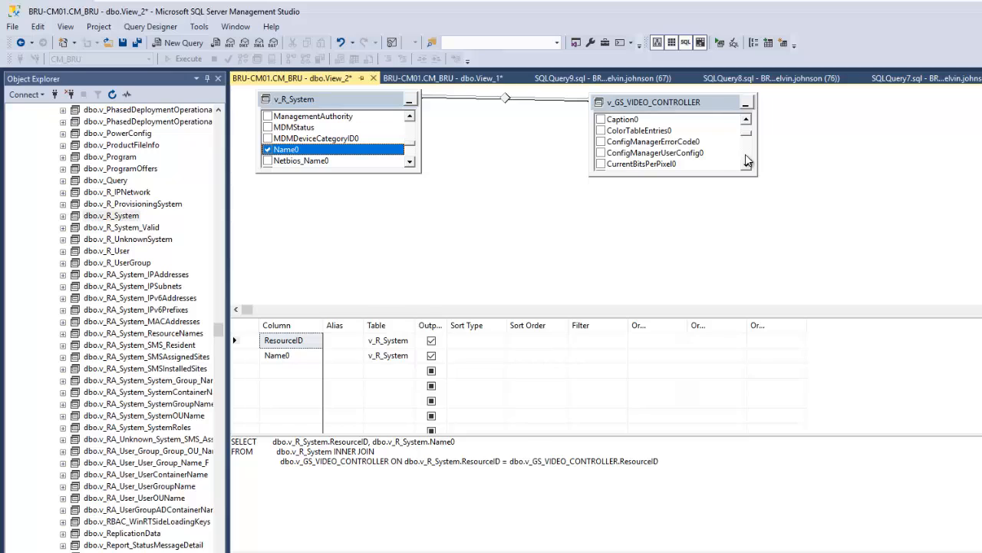
pyautogui.click(748, 160)
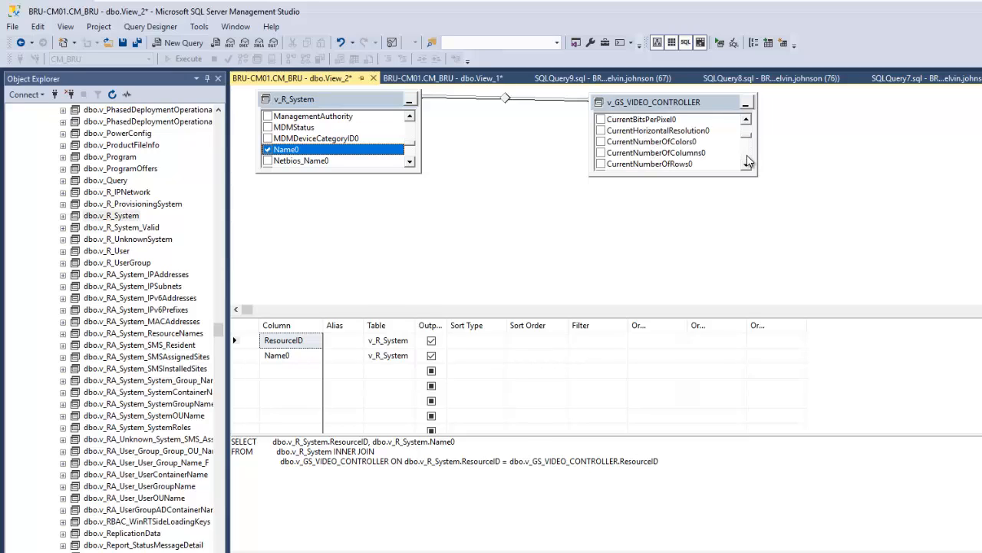
pyautogui.click(748, 160)
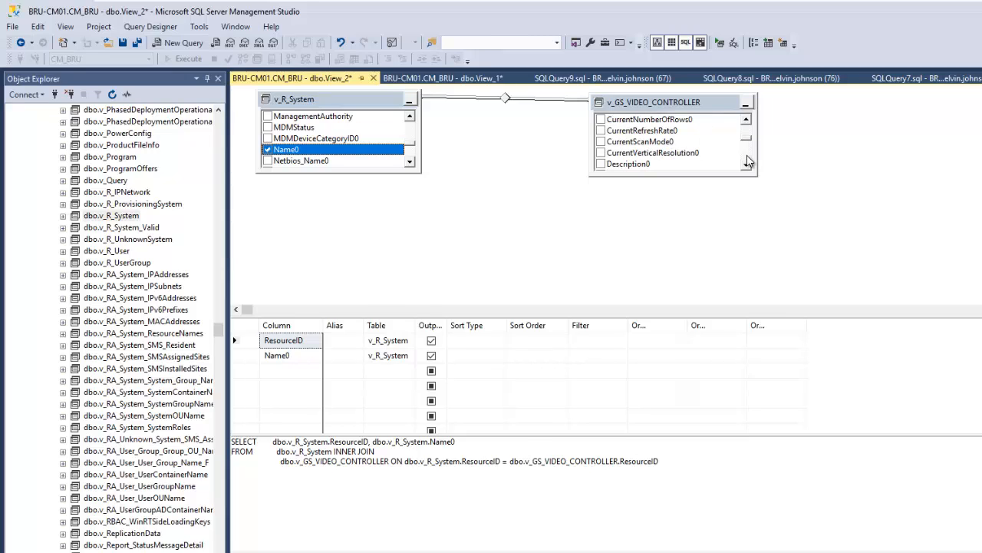
pyautogui.click(749, 160)
pyautogui.click(749, 138)
pyautogui.click(750, 139)
pyautogui.click(750, 161)
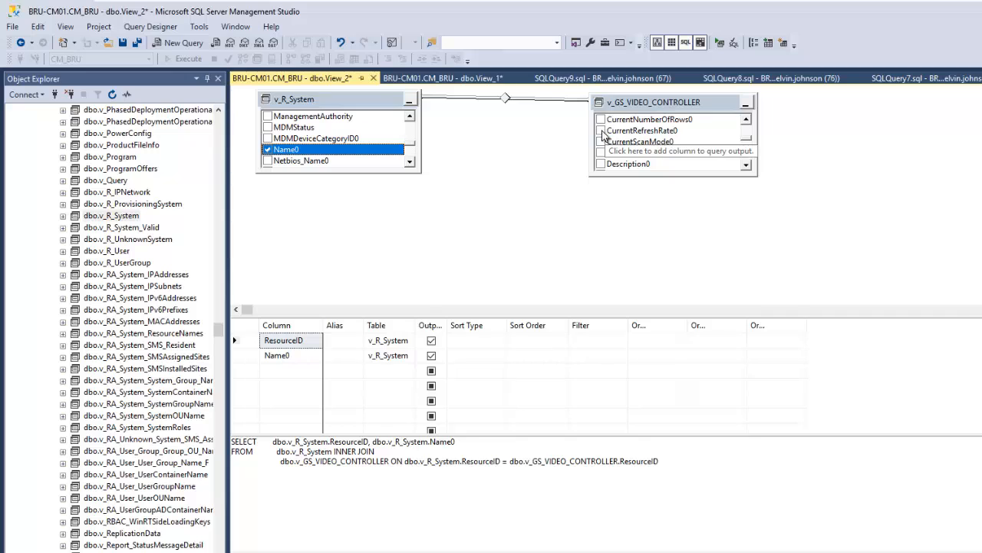
pyautogui.click(602, 131)
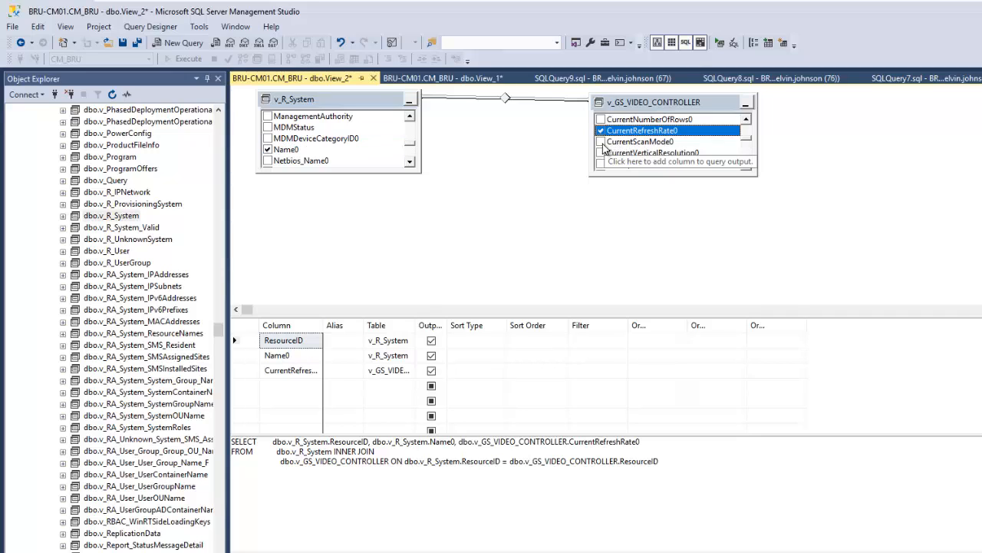
pyautogui.click(602, 142)
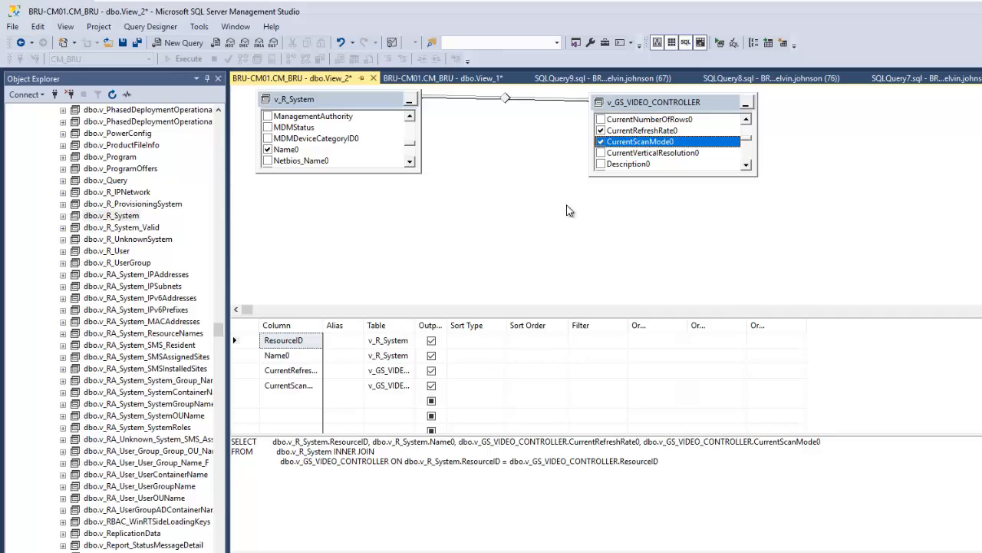
pyautogui.click(604, 154)
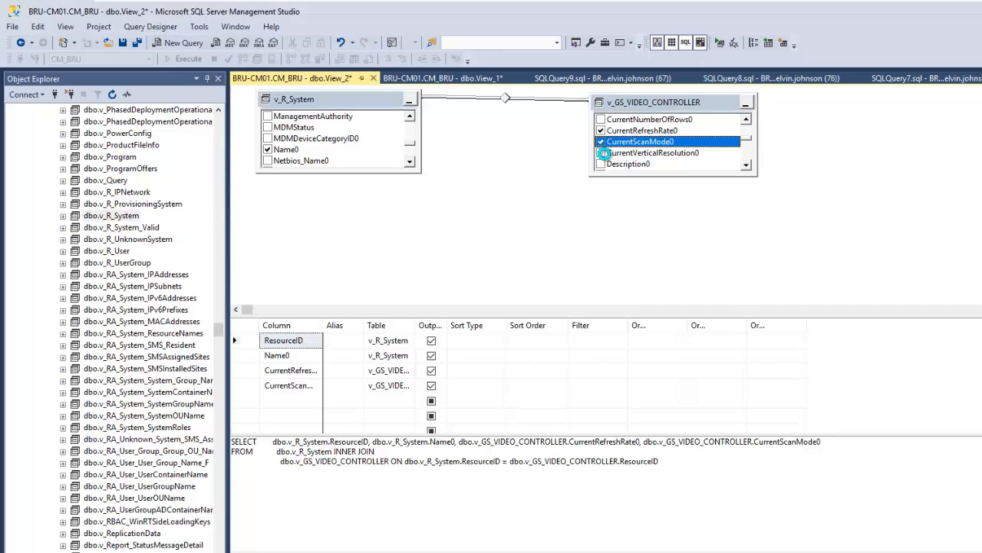
# Include the MaxMemorySupported0 column of v_GS_VIDEO_CONTROLLER in the view's output
pyautogui.click(747, 165)
pyautogui.click(747, 165)
pyautogui.click(747, 165)
pyautogui.click(746, 165)
pyautogui.click(747, 165)
pyautogui.click(747, 165)
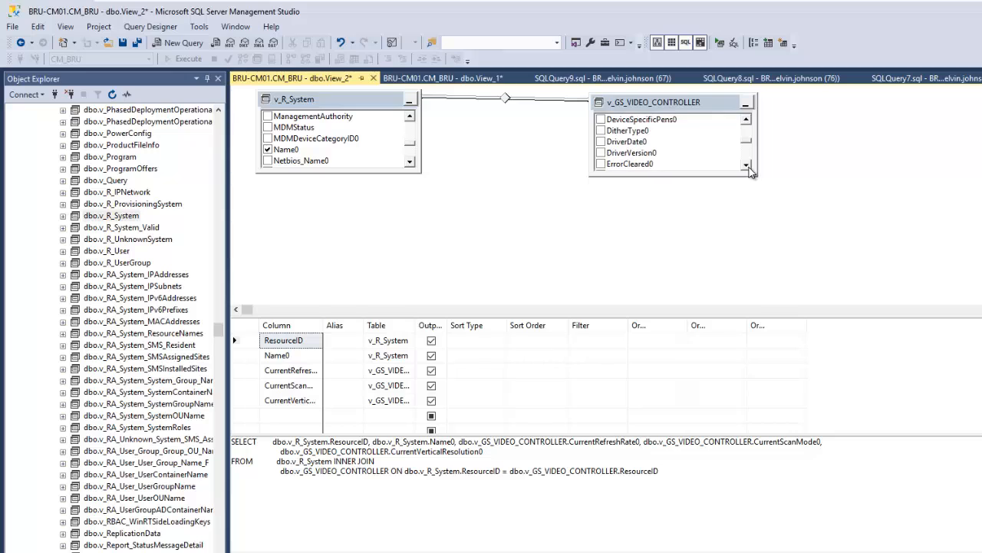
pyautogui.click(747, 165)
pyautogui.click(747, 165)
pyautogui.click(747, 165)
pyautogui.click(746, 165)
pyautogui.click(747, 165)
pyautogui.click(747, 165)
pyautogui.click(747, 165)
pyautogui.click(747, 165)
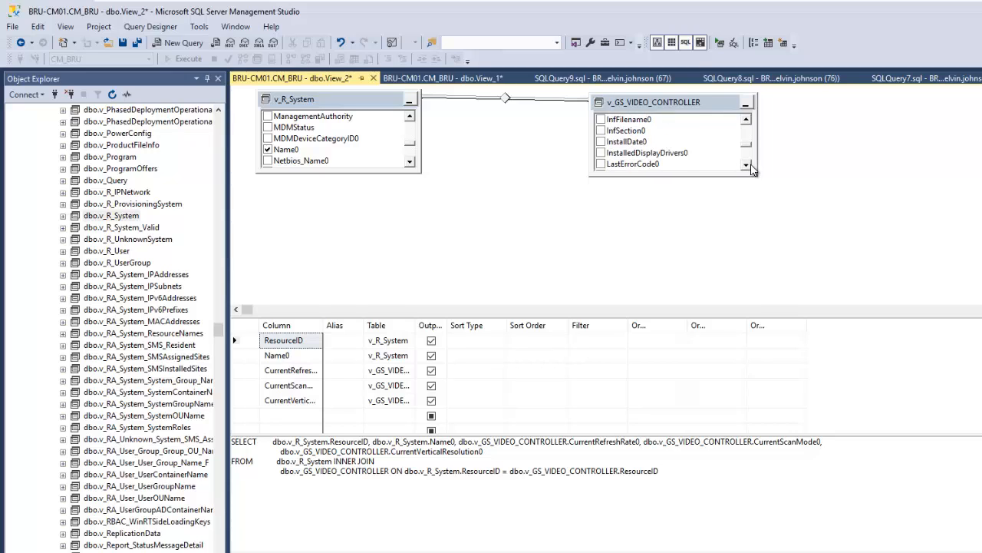
pyautogui.click(747, 165)
pyautogui.click(747, 165)
pyautogui.click(747, 165)
pyautogui.click(747, 165)
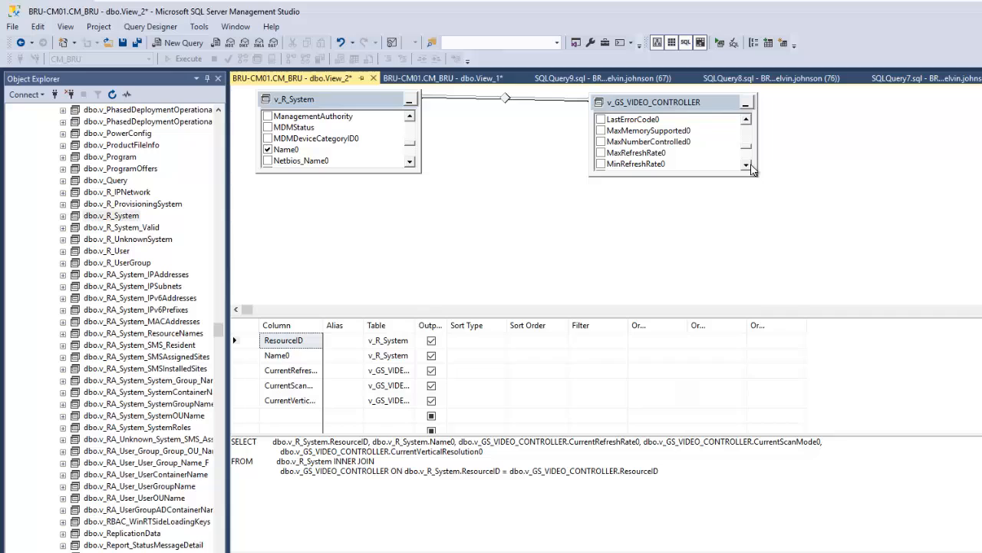
pyautogui.click(602, 131)
# Look through the remaining v_GS_VIDEO_CONTROLLER columns as far as VideoProcessor0 and include Status0 and StatusInfo0 in the output
pyautogui.click(747, 165)
pyautogui.click(747, 165)
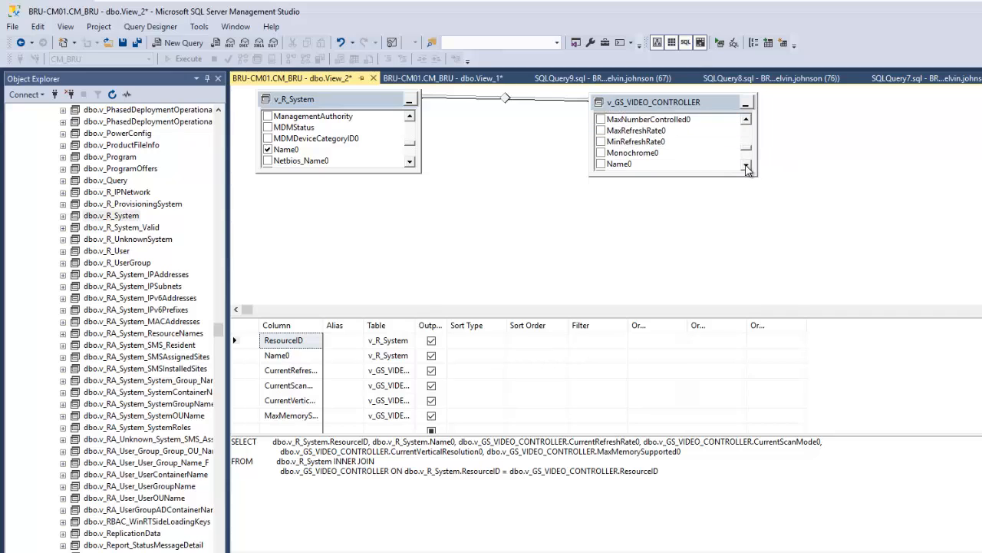
pyautogui.click(747, 165)
pyautogui.click(747, 165)
pyautogui.click(747, 165)
pyautogui.click(747, 165)
pyautogui.click(747, 165)
pyautogui.click(747, 165)
pyautogui.click(747, 165)
pyautogui.click(747, 165)
pyautogui.click(747, 165)
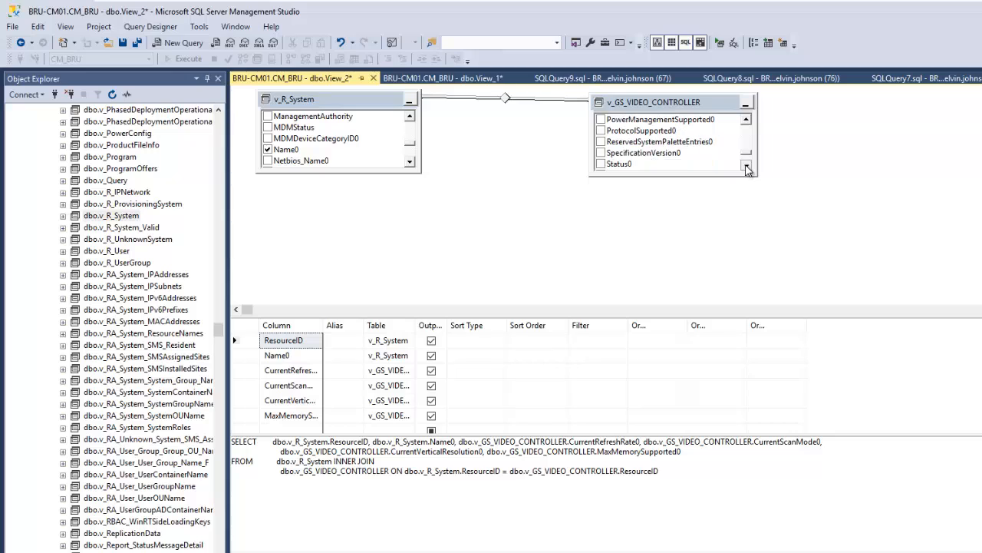
pyautogui.doubleClick(746, 165)
pyautogui.click(747, 165)
pyautogui.click(747, 165)
pyautogui.click(747, 165)
pyautogui.click(747, 165)
pyautogui.click(747, 165)
pyautogui.click(747, 165)
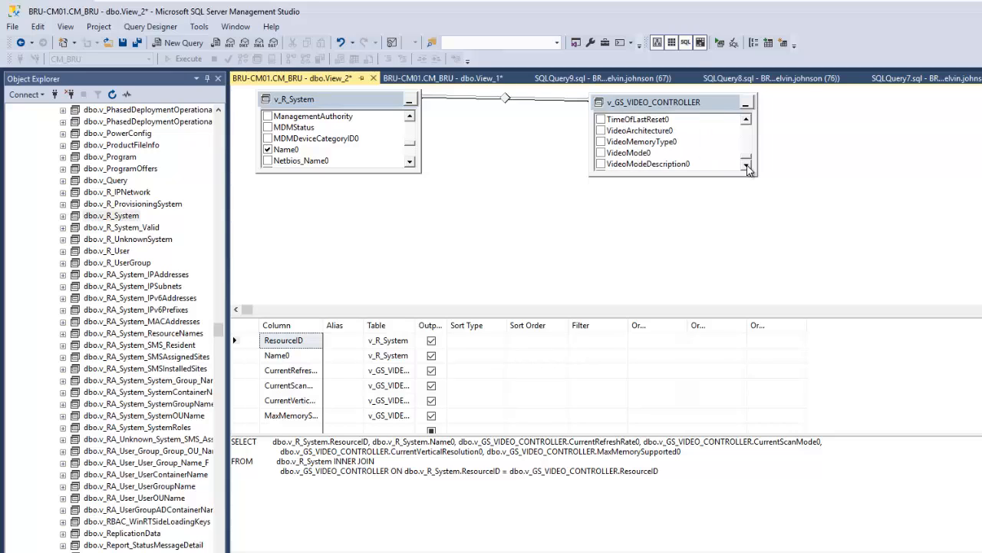
pyautogui.click(746, 165)
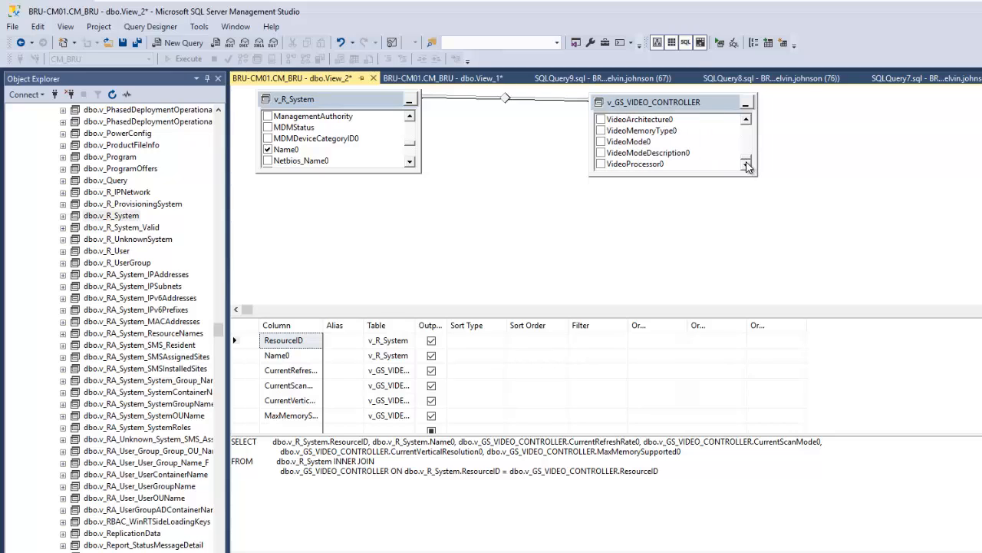
pyautogui.click(746, 123)
pyautogui.click(747, 123)
pyautogui.click(747, 122)
pyautogui.click(747, 123)
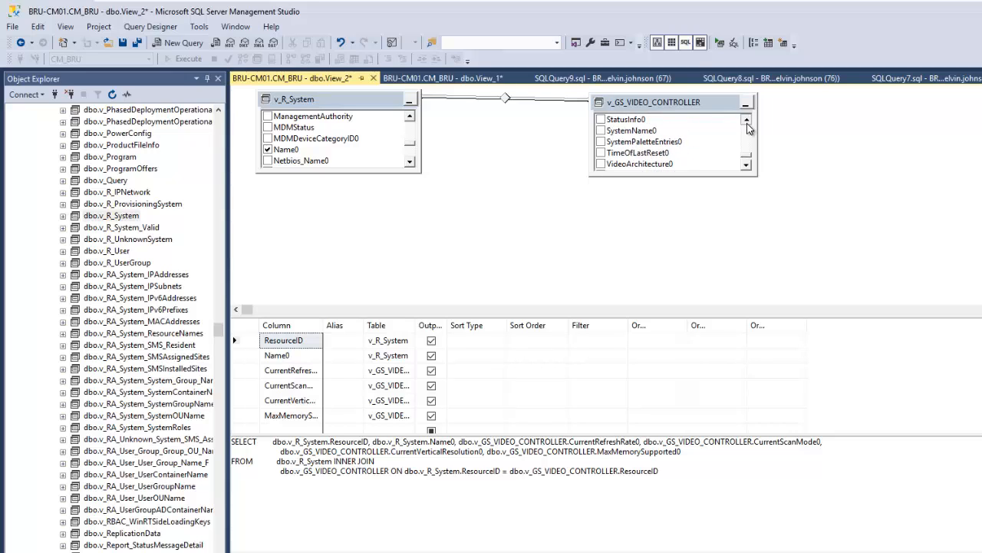
pyautogui.click(746, 123)
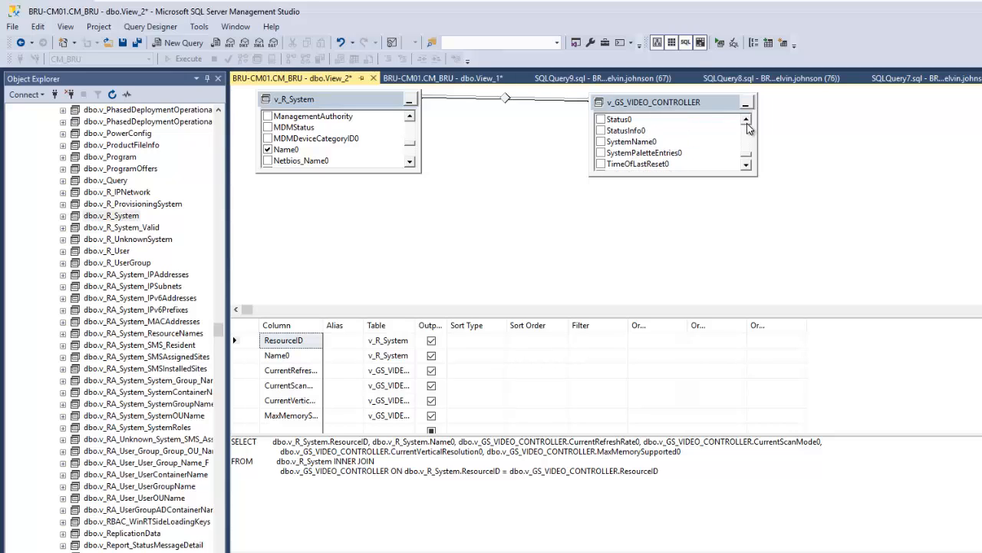
pyautogui.click(601, 120)
pyautogui.click(602, 131)
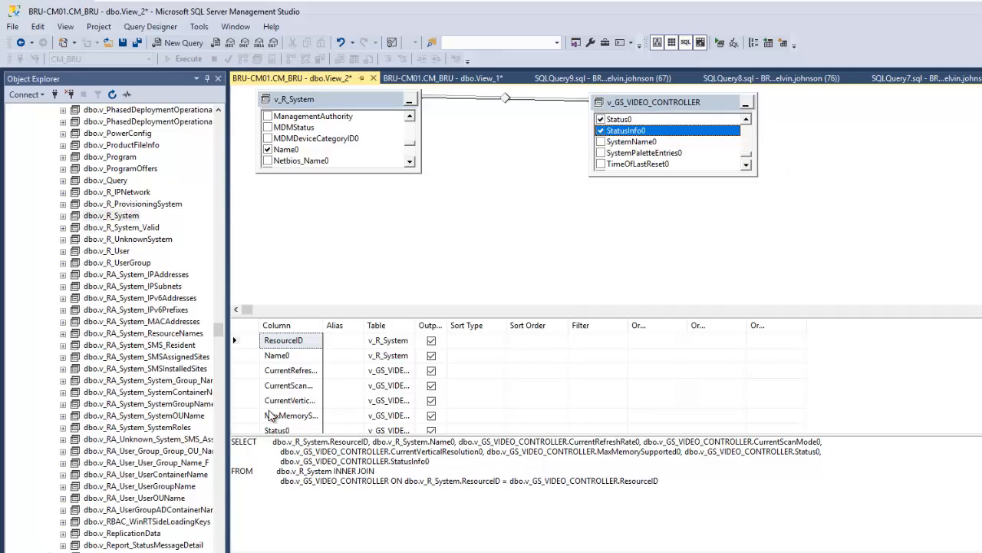
# Execute the view's SQL statement and enlarge the results area so all returned rows show
pyautogui.click(665, 482)
pyautogui.moveTo(659, 481); pyautogui.dragTo(239, 443)
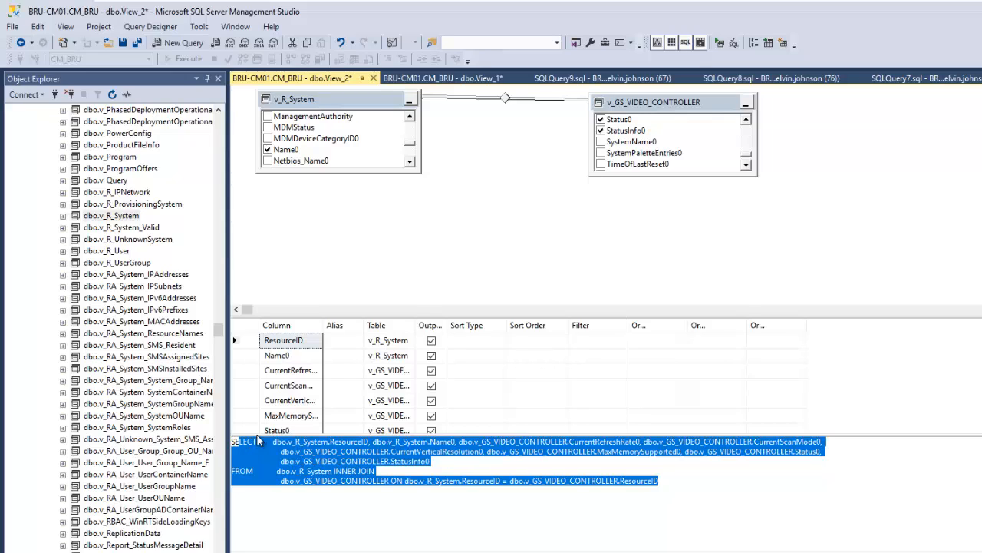
pyautogui.click(506, 158)
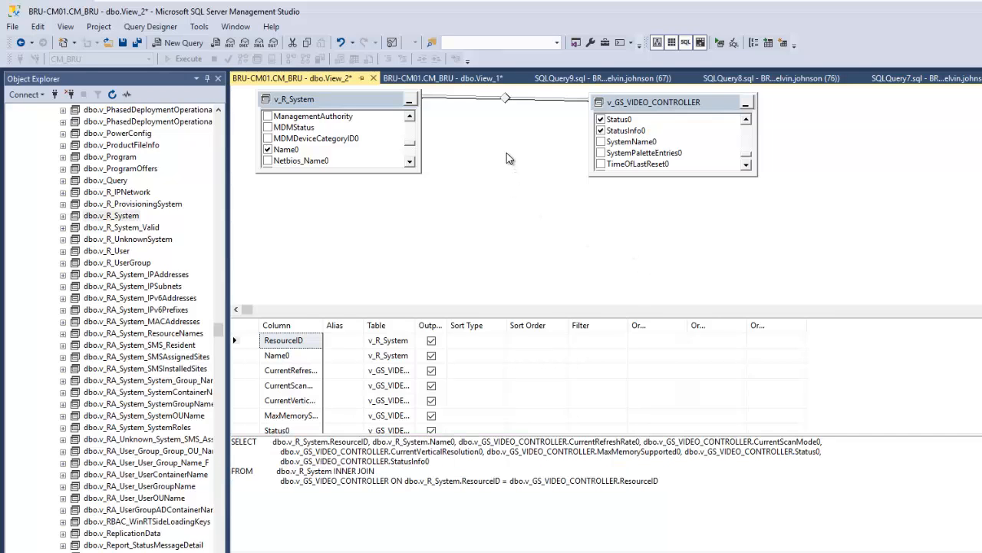
pyautogui.rightClick(470, 146)
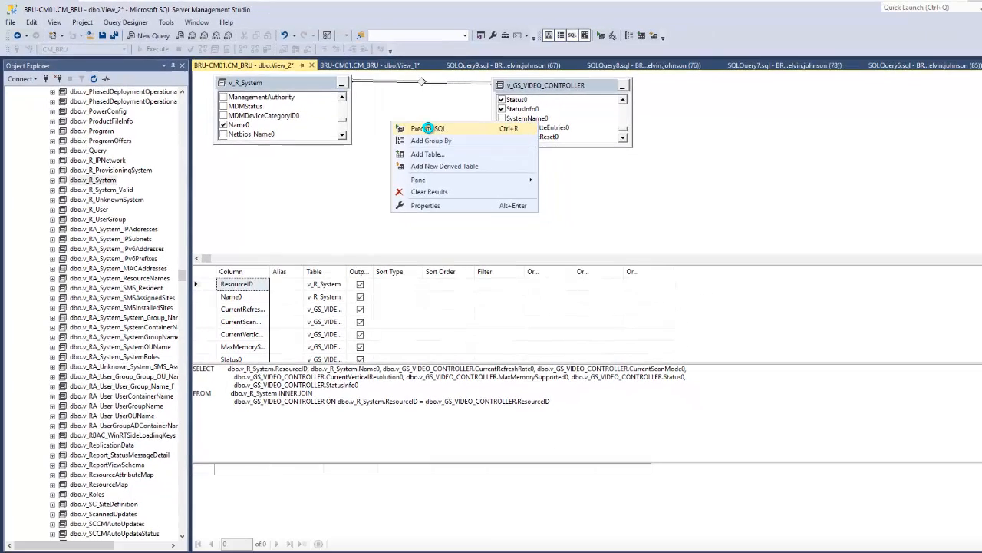
pyautogui.click(513, 155)
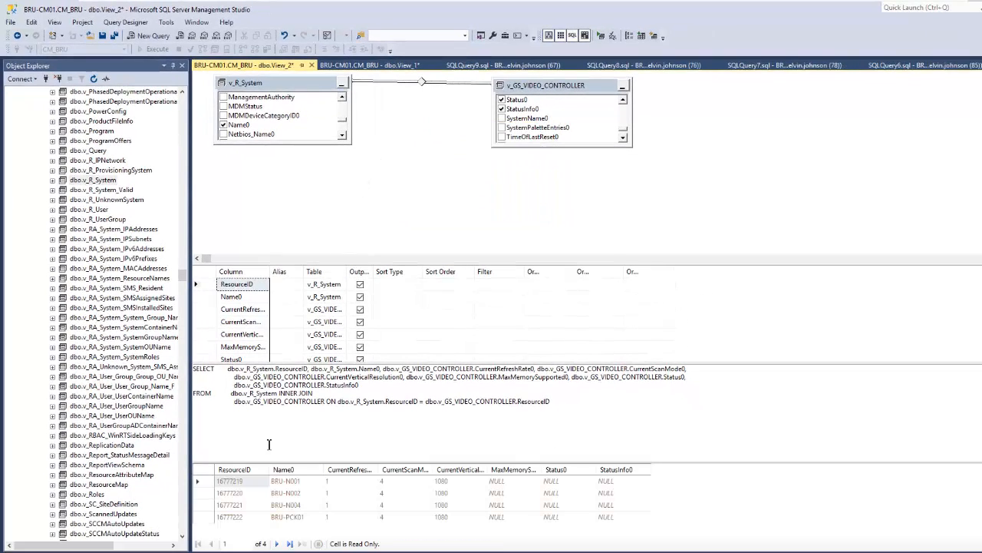
pyautogui.moveTo(275, 462); pyautogui.dragTo(277, 420)
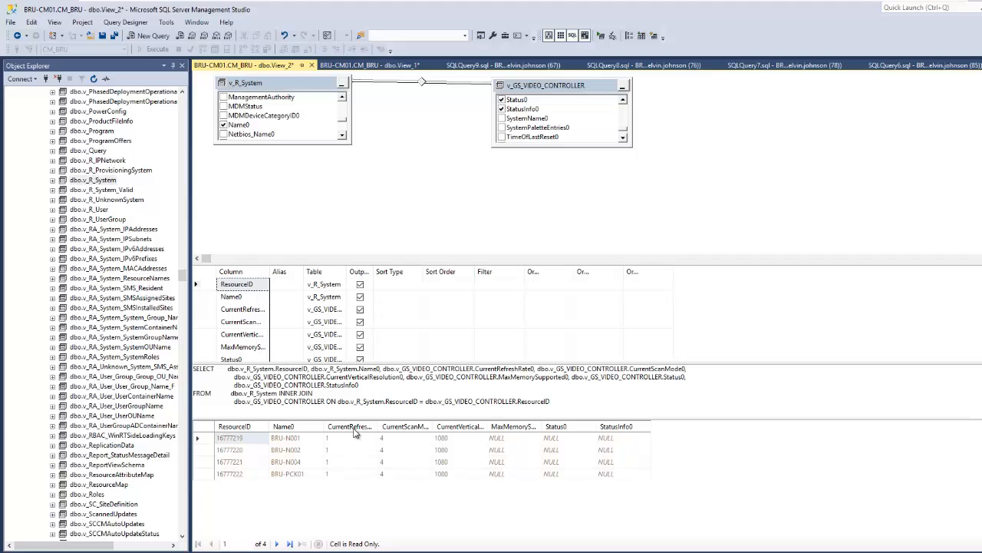
# Examine the returned rows, widening the CurrentVerticalResolution0, CurrentScanMode0 and MaxMemorySupported0 columns to fit their full headings
pyautogui.doubleClick(490, 427)
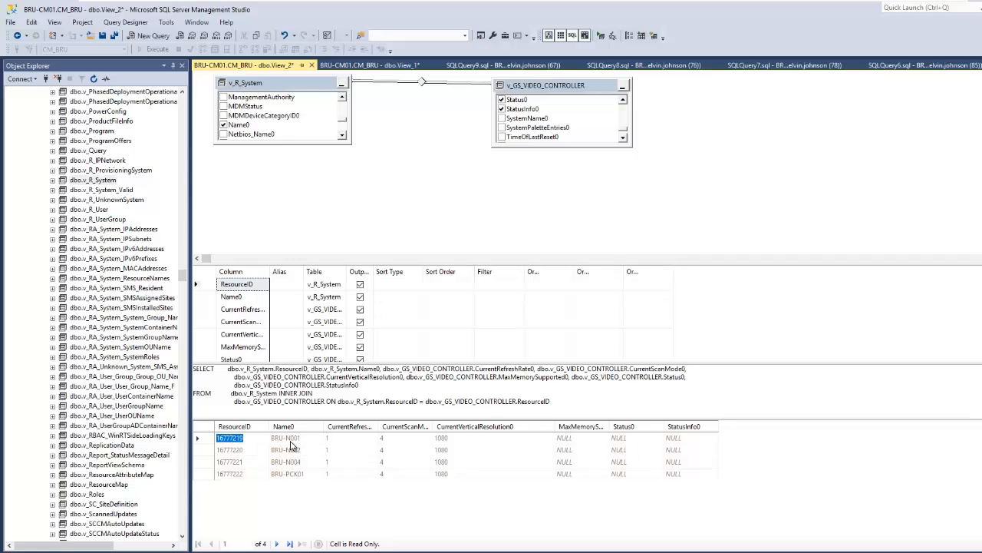
pyautogui.click(238, 452)
pyautogui.click(238, 462)
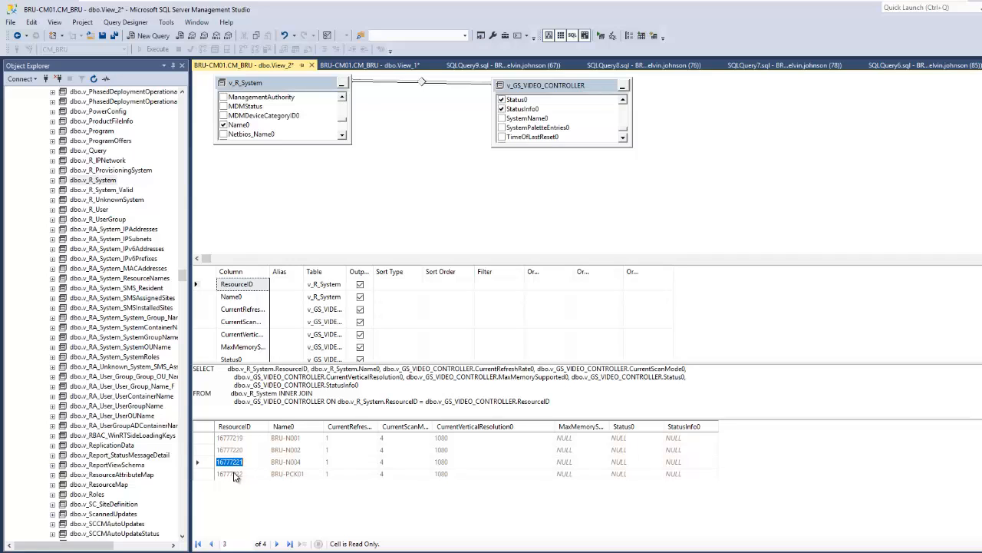
pyautogui.click(249, 473)
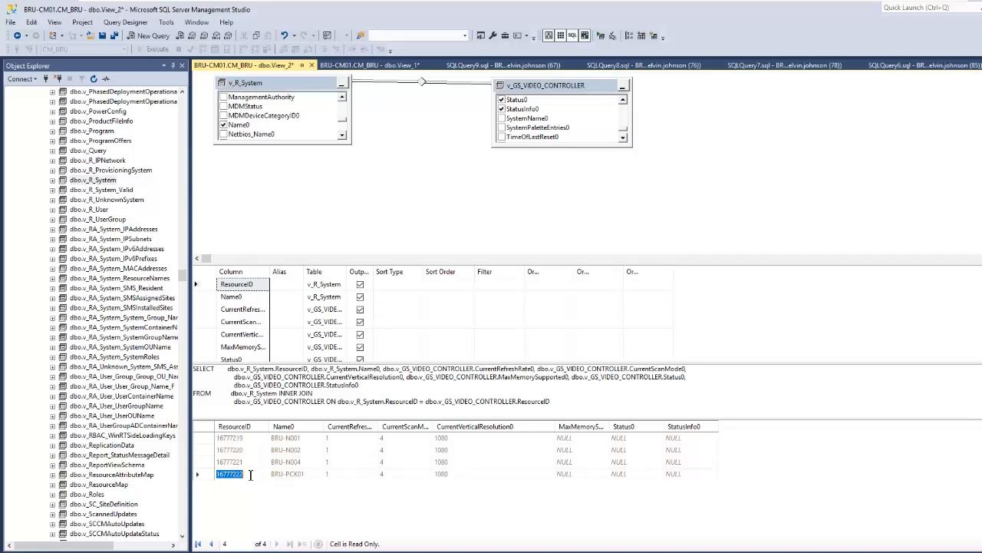
pyautogui.click(381, 474)
pyautogui.moveTo(429, 429); pyautogui.dragTo(482, 428)
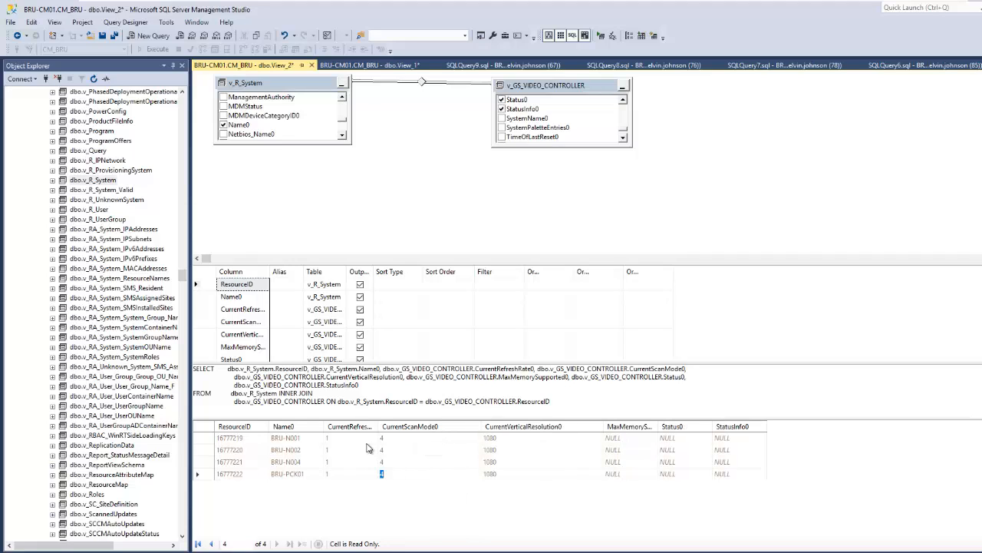
pyautogui.press('Up')
pyautogui.press('Up')
pyautogui.moveTo(658, 426); pyautogui.dragTo(691, 426)
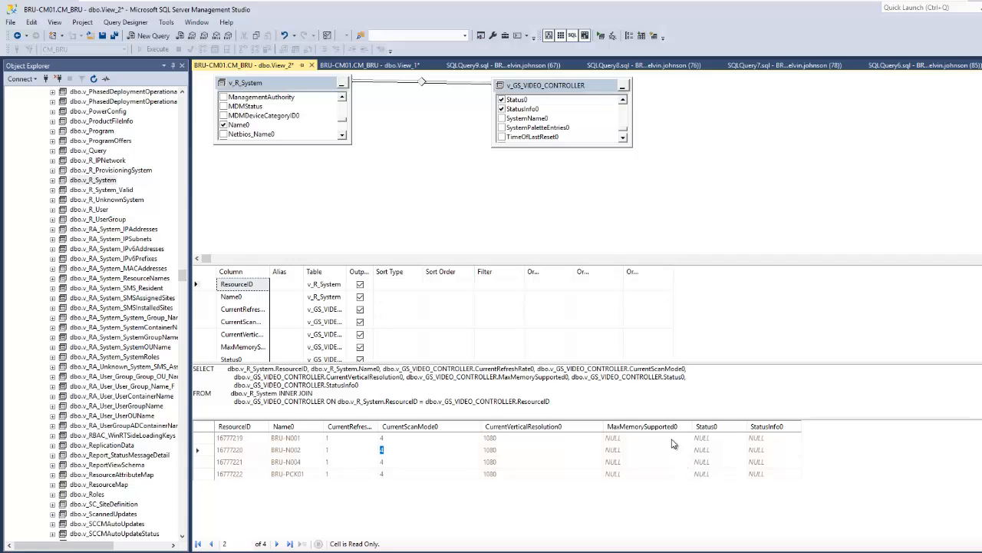
# Include the Name0 column of v_GS_VIDEO_CONTROLLER in the view's output
pyautogui.click(624, 117)
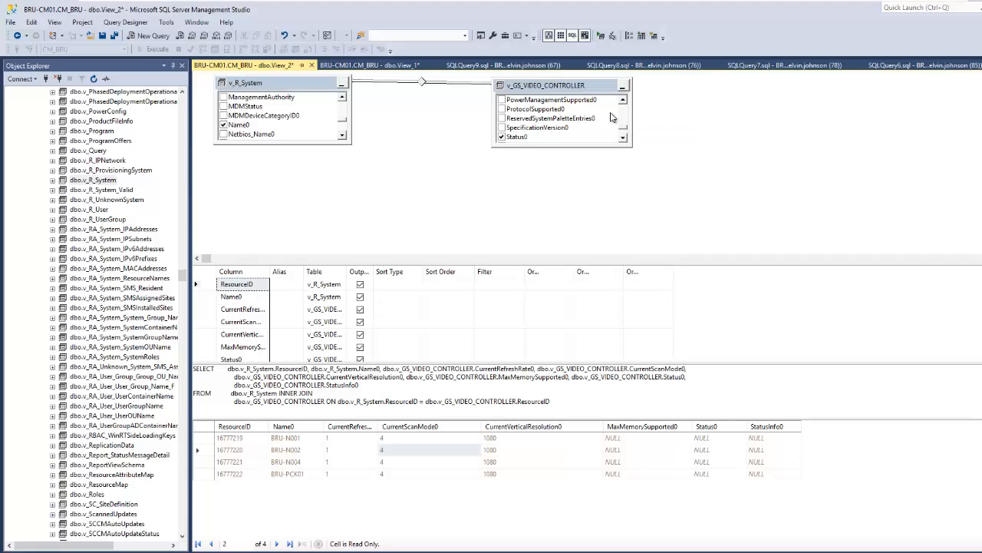
pyautogui.click(623, 116)
pyautogui.click(624, 115)
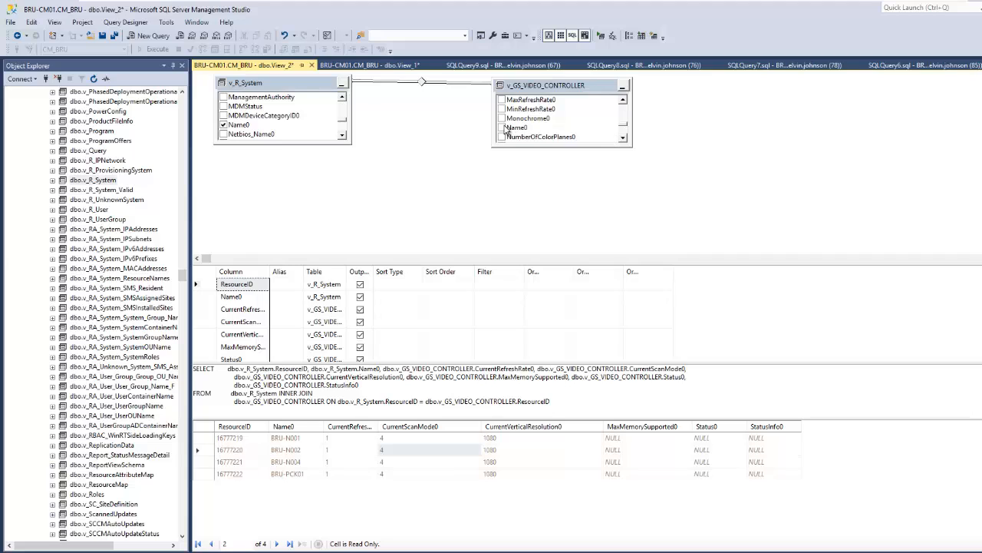
pyautogui.click(534, 129)
# Include the DriverDate0 column of v_GS_VIDEO_CONTROLLER in the view's output
pyautogui.click(623, 101)
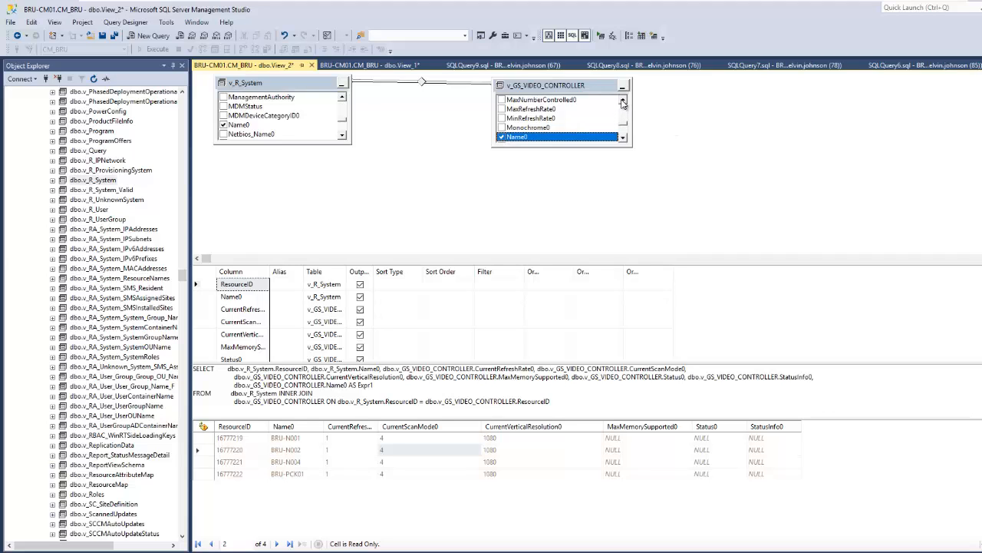
pyautogui.click(623, 100)
pyautogui.click(623, 101)
pyautogui.click(624, 101)
pyautogui.click(624, 100)
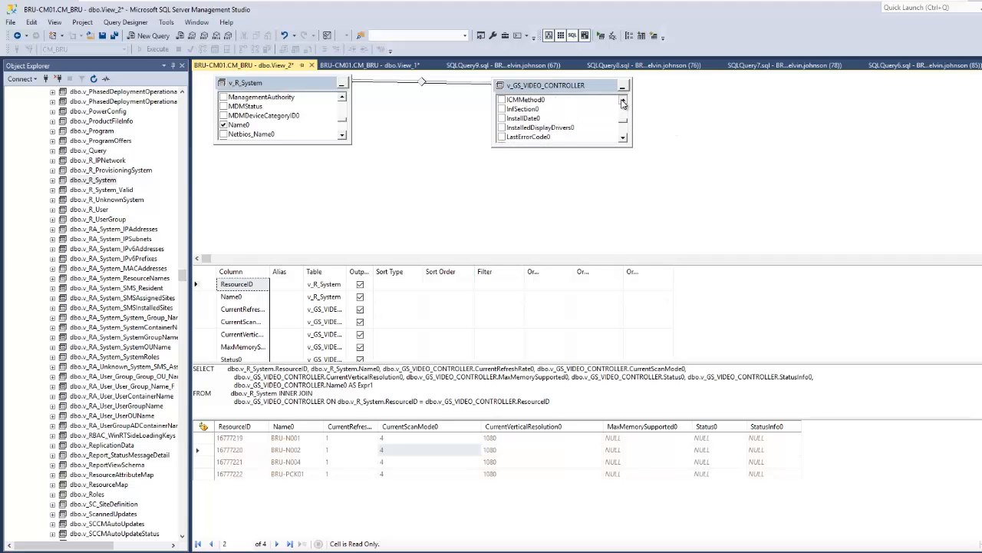
pyautogui.click(624, 100)
pyautogui.click(623, 100)
pyautogui.click(624, 101)
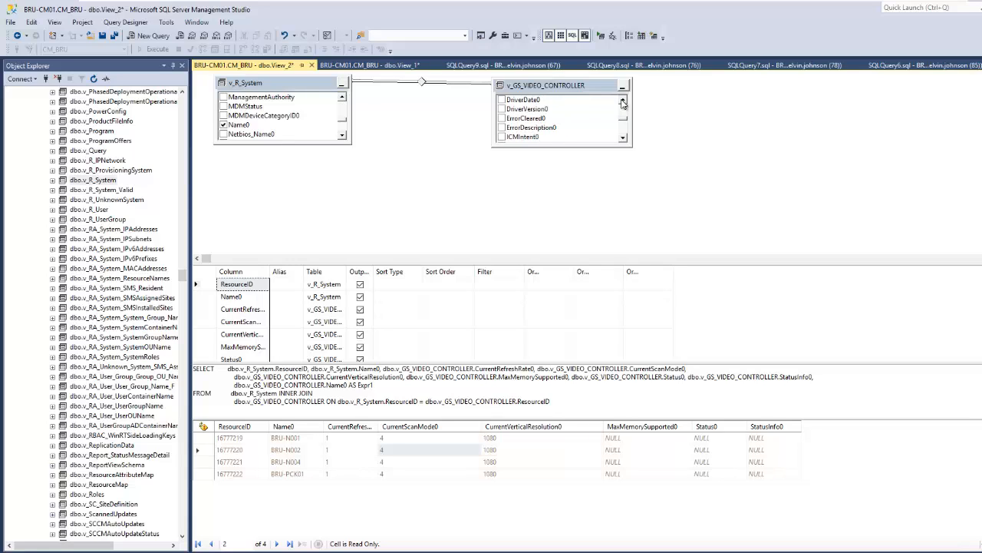
pyautogui.click(623, 101)
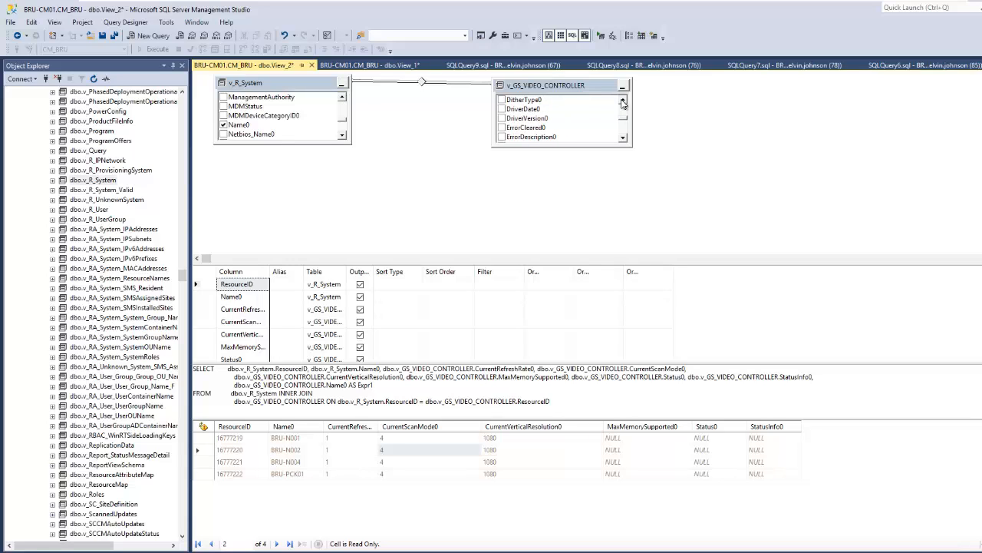
pyautogui.click(623, 100)
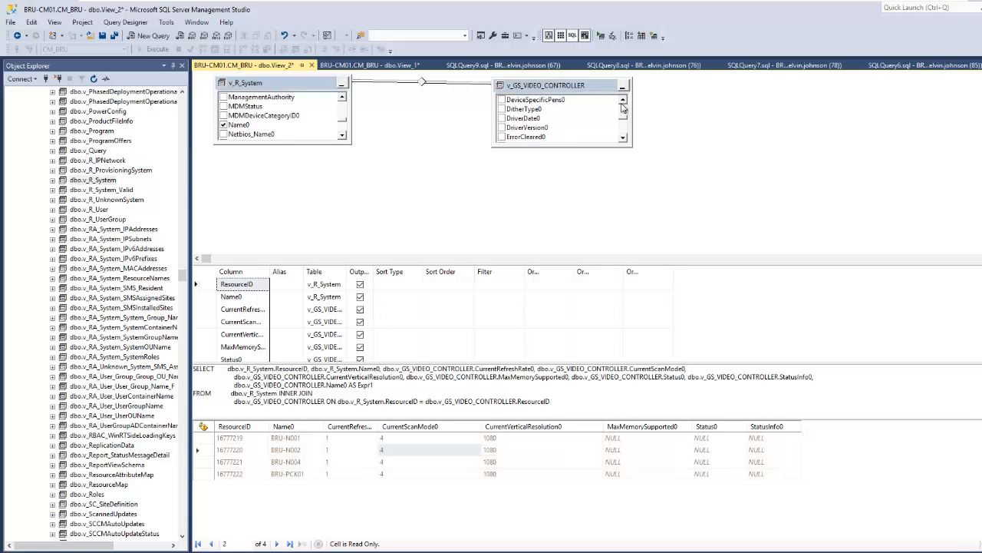
pyautogui.click(502, 118)
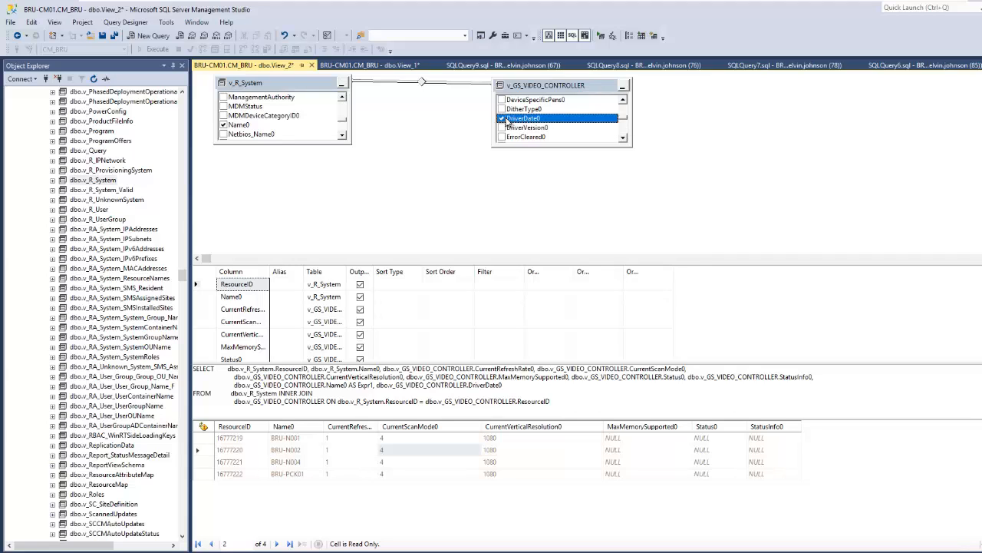
# Execute the extended view SQL again and select its entire SELECT statement for review
pyautogui.rightClick(458, 158)
pyautogui.click(490, 163)
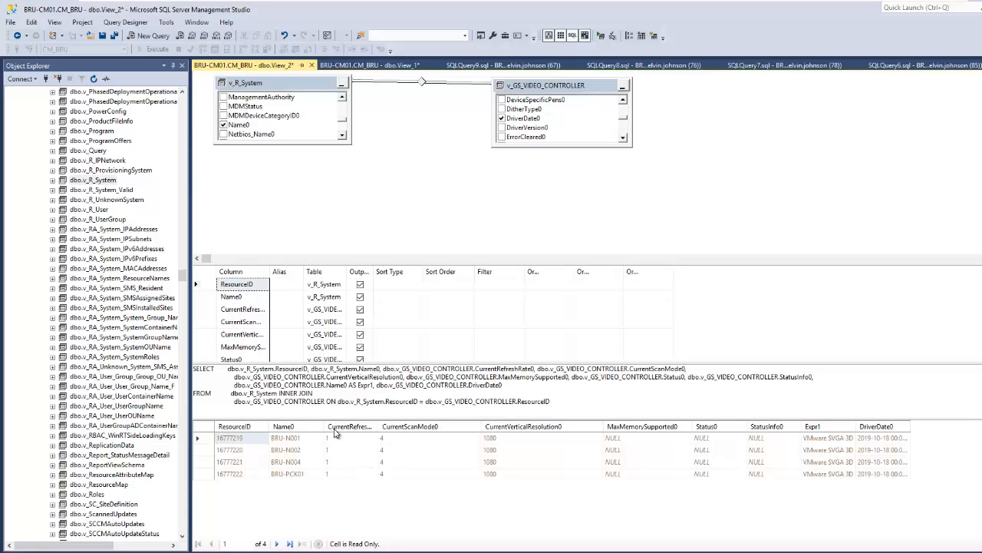
pyautogui.moveTo(560, 399); pyautogui.dragTo(198, 370)
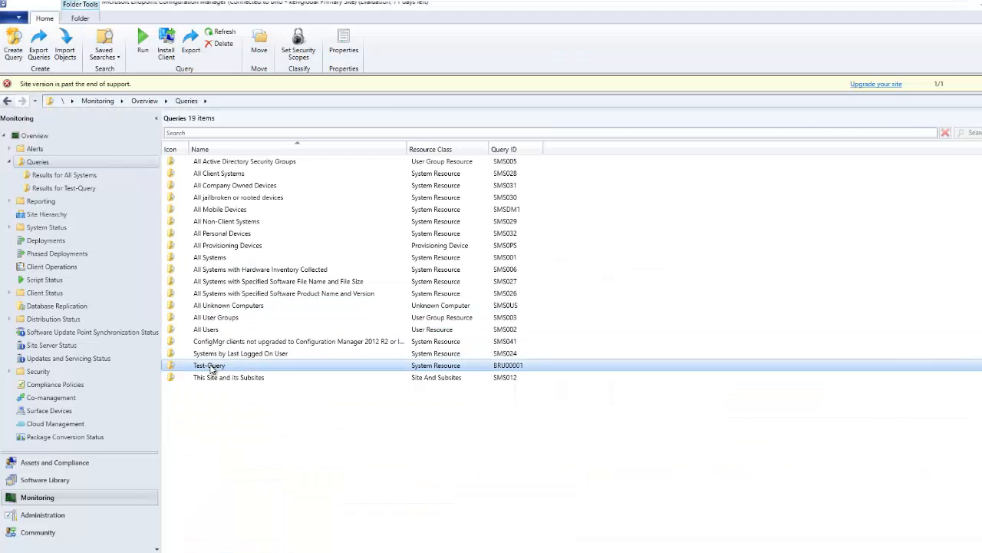
# In the Configuration Manager console, open Test-Query's query statement and examine its criteria and WQL text
pyautogui.rightClick(211, 367)
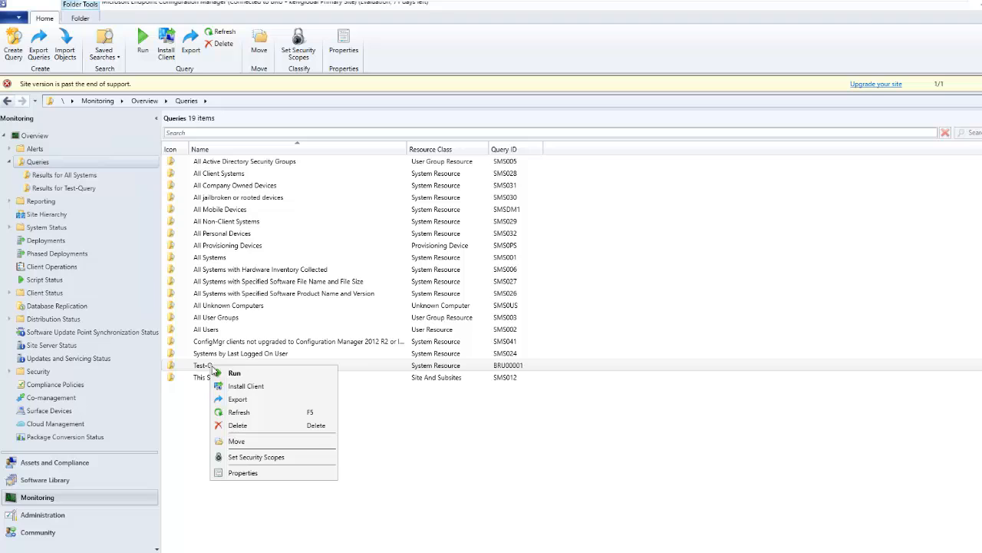
pyautogui.click(259, 472)
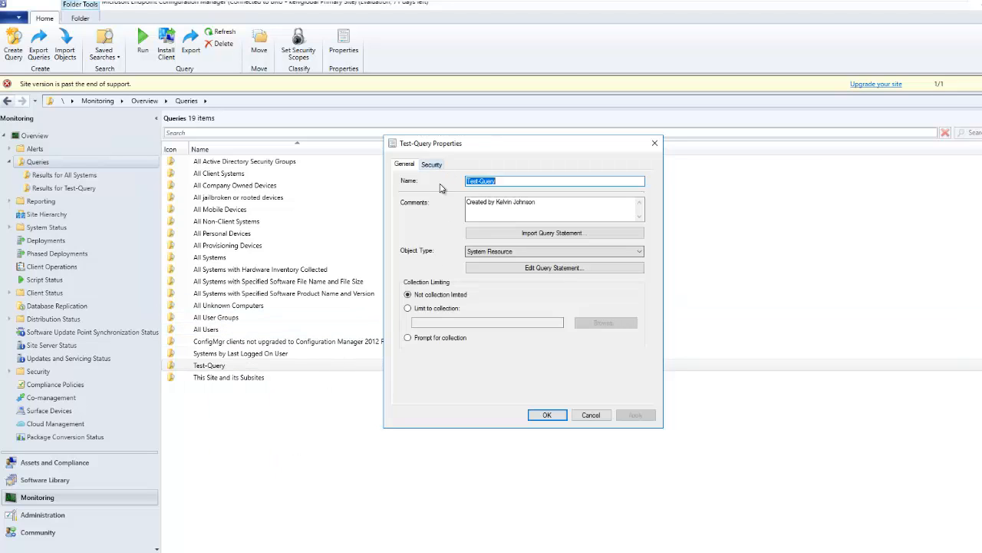
pyautogui.click(554, 268)
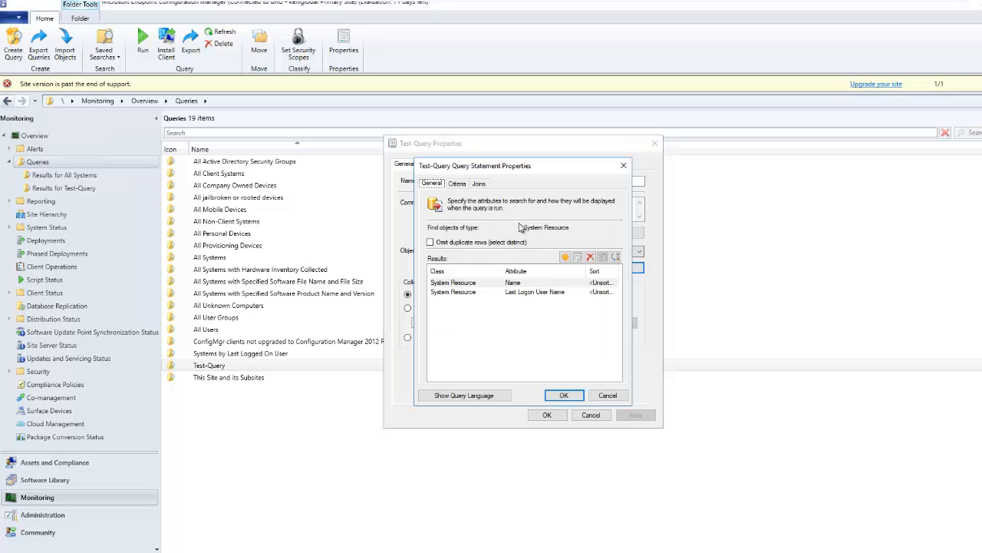
pyautogui.click(458, 186)
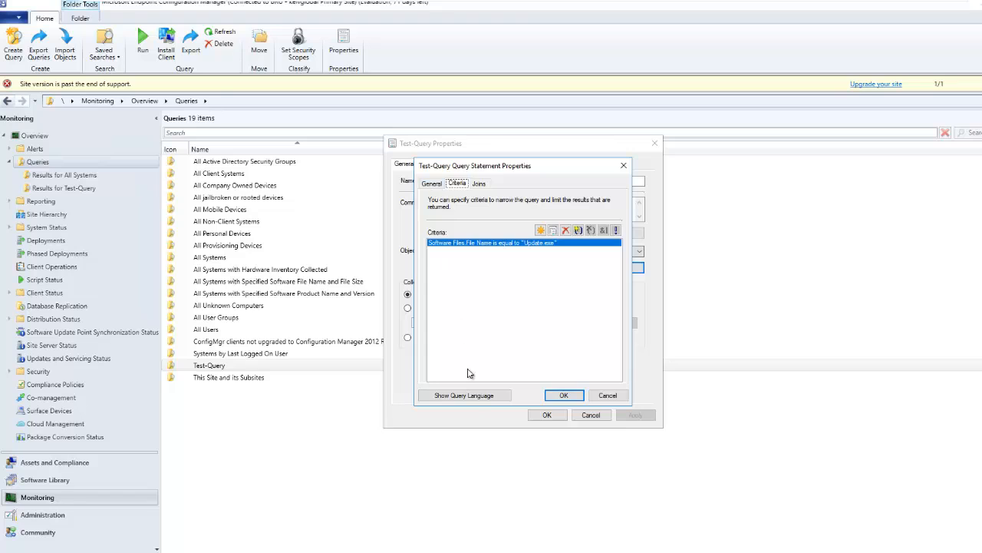
pyautogui.click(476, 397)
pyautogui.click(463, 263)
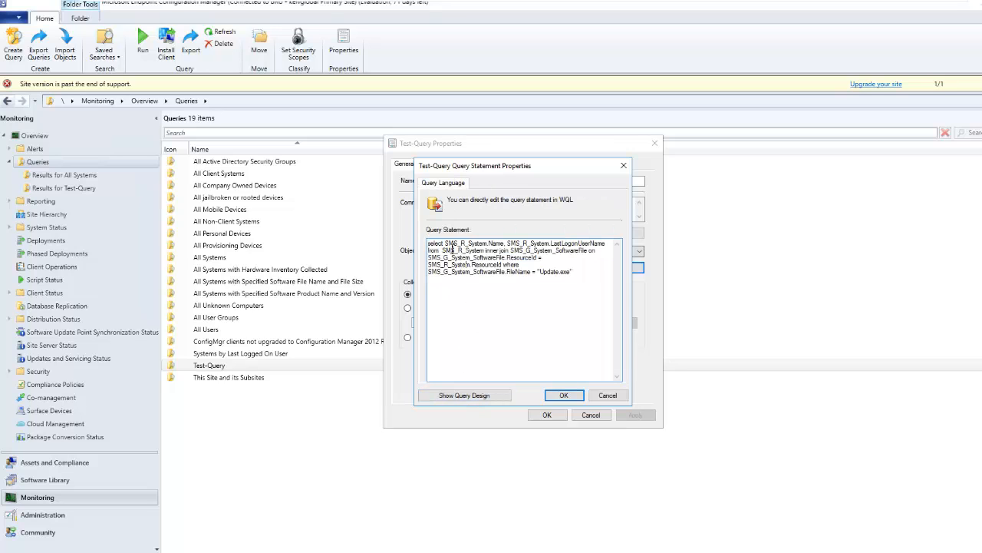
pyautogui.moveTo(575, 272); pyautogui.dragTo(395, 284)
# Switch to SQL Server Management Studio to review the view's SELECT statement, and return to the Configuration Manager console's query list
pyautogui.hotkey('alt', 'Tab')
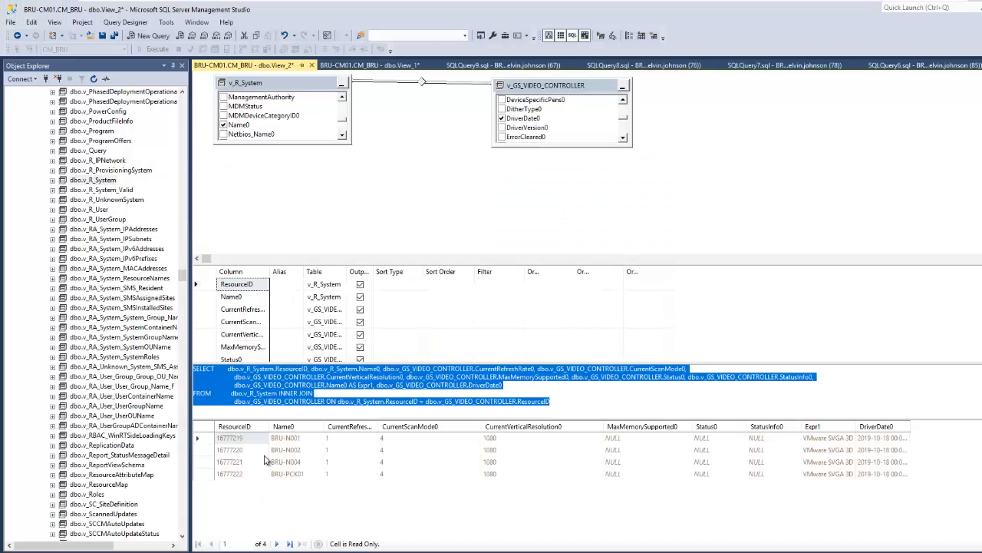
pyautogui.click(258, 377)
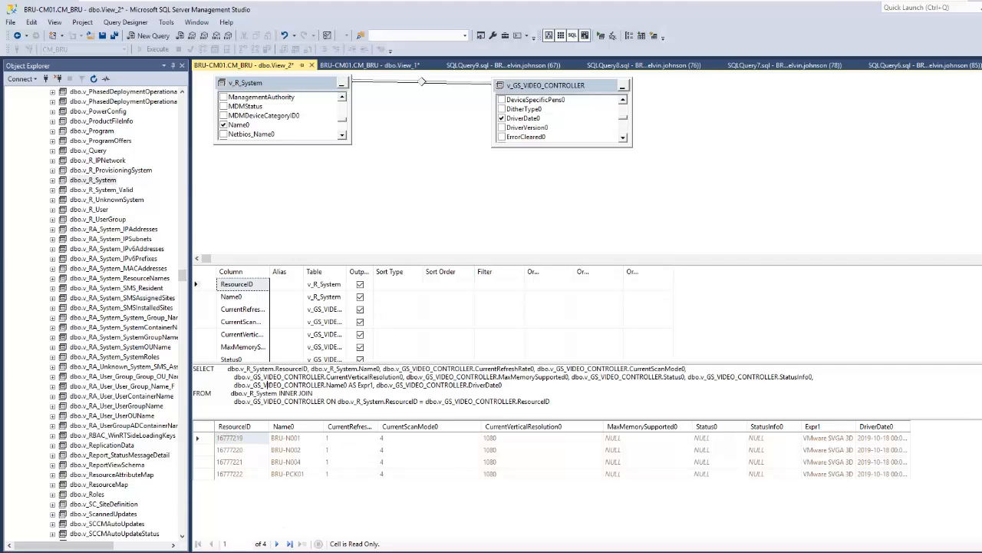
pyautogui.click(147, 551)
pyautogui.click(139, 532)
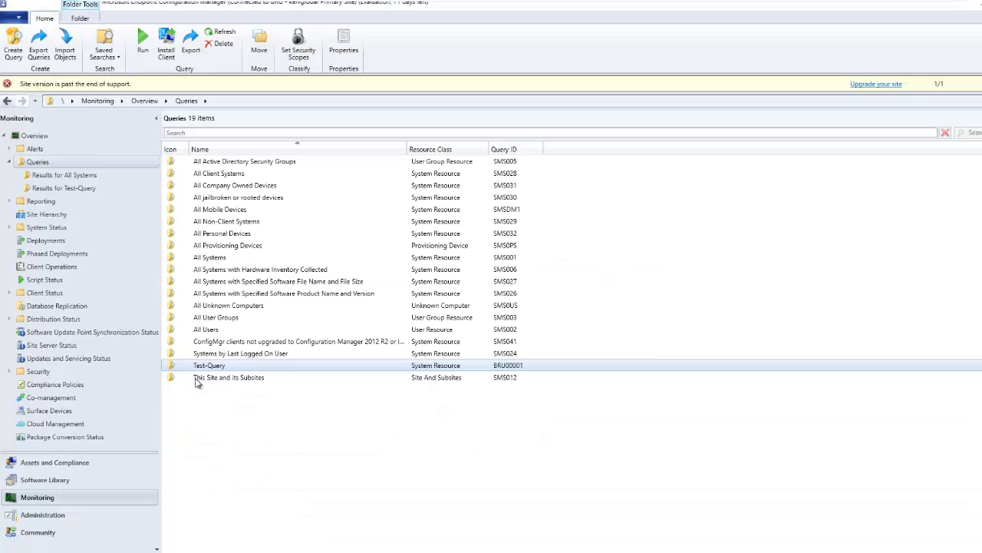